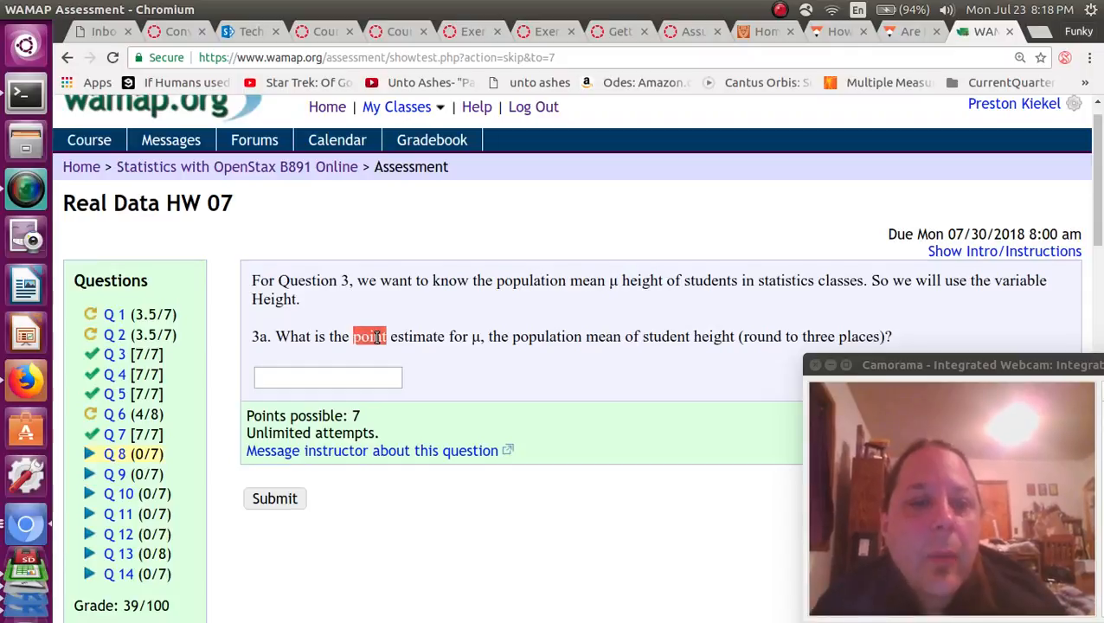
Read question 3a on the point estimate of mean student height, then switch to R Commander.
scroll(377, 336, down, 1)
key(alt+Tab)
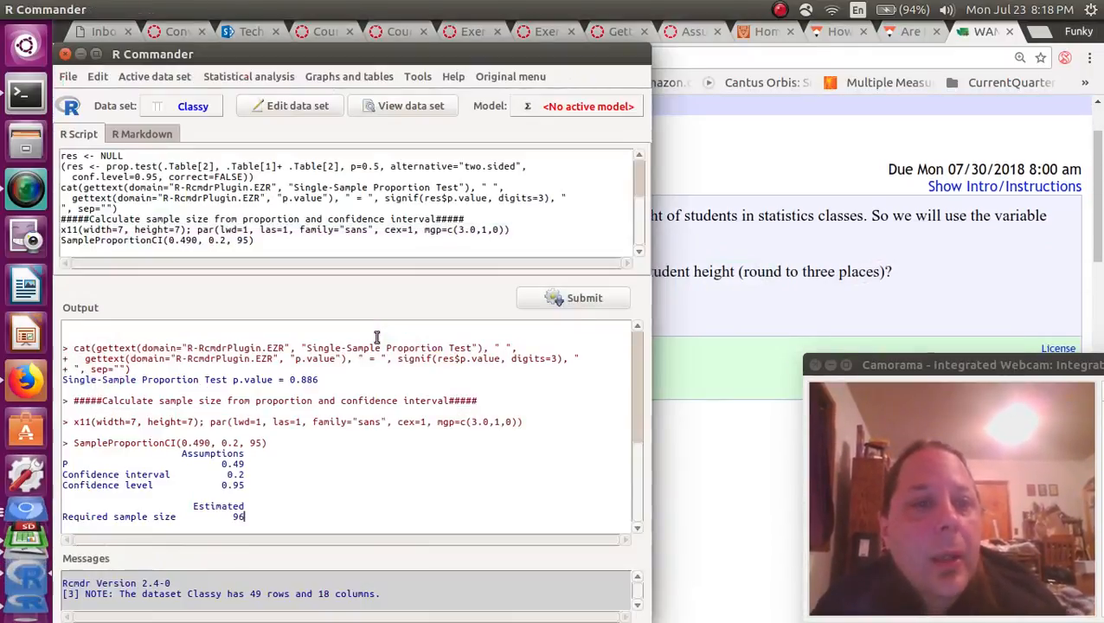
Run a single-sample t-test on Height in the Classy data at 0.95 confidence.
click(265, 78)
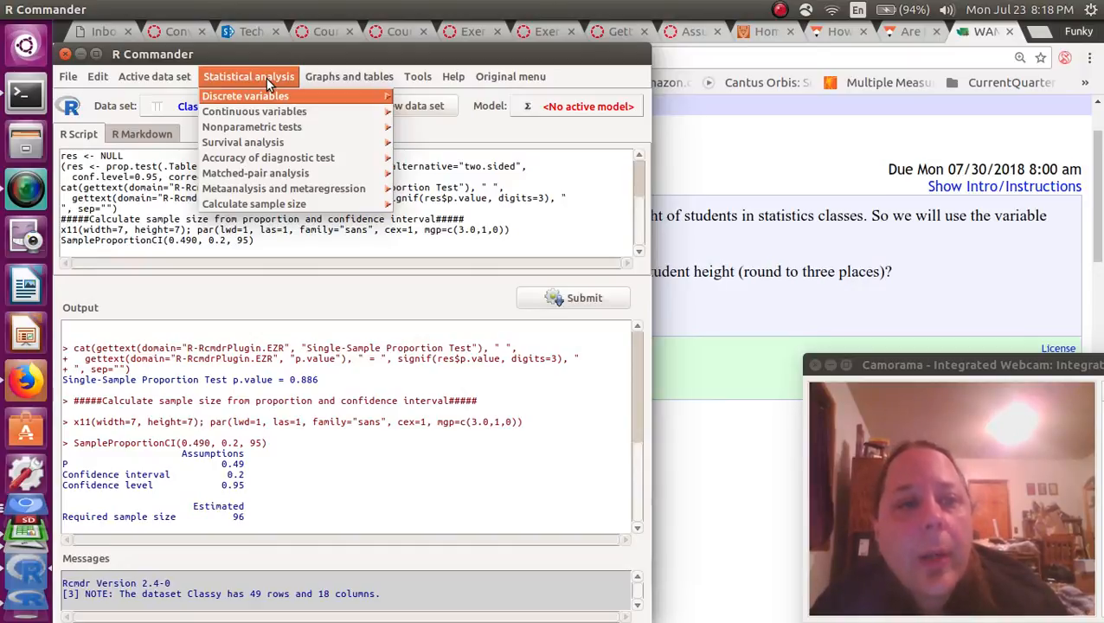
mouse_move(285, 112)
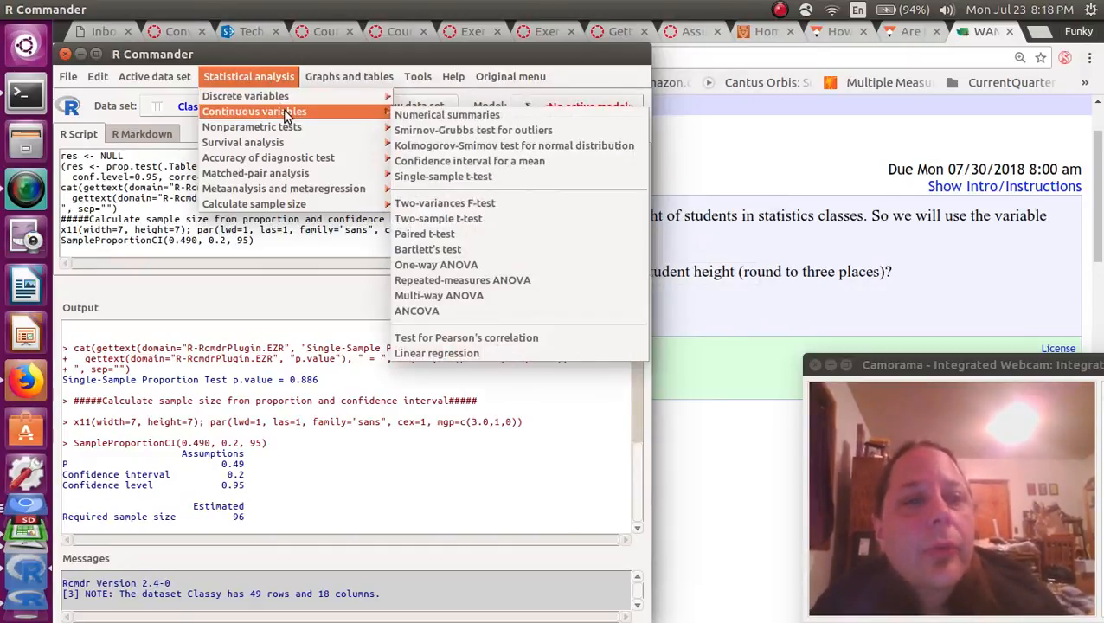
key(Right)
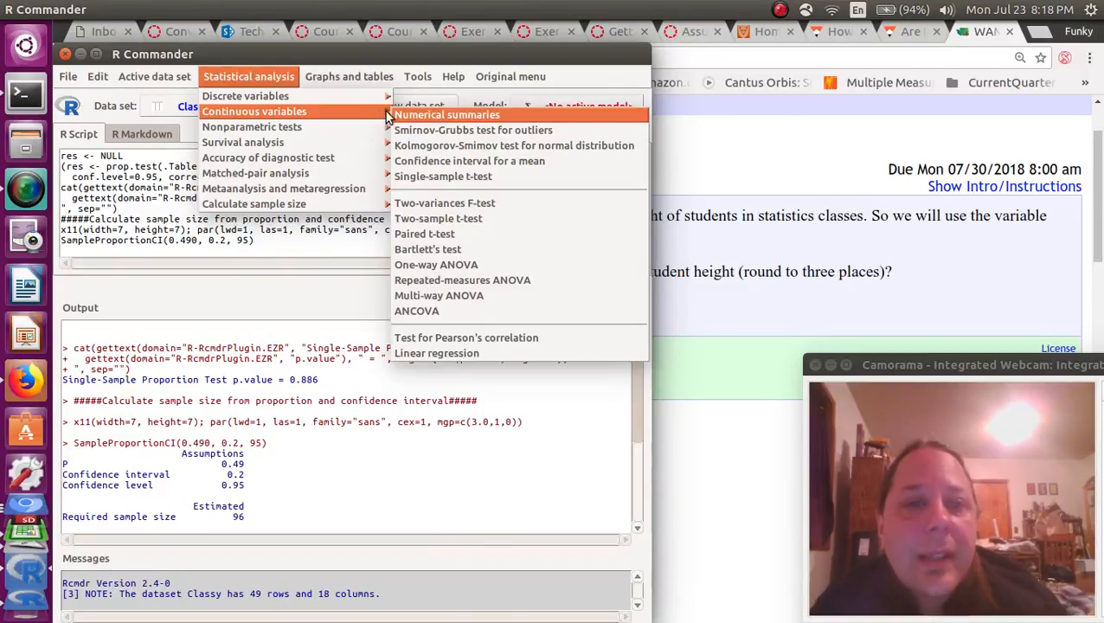
click(498, 179)
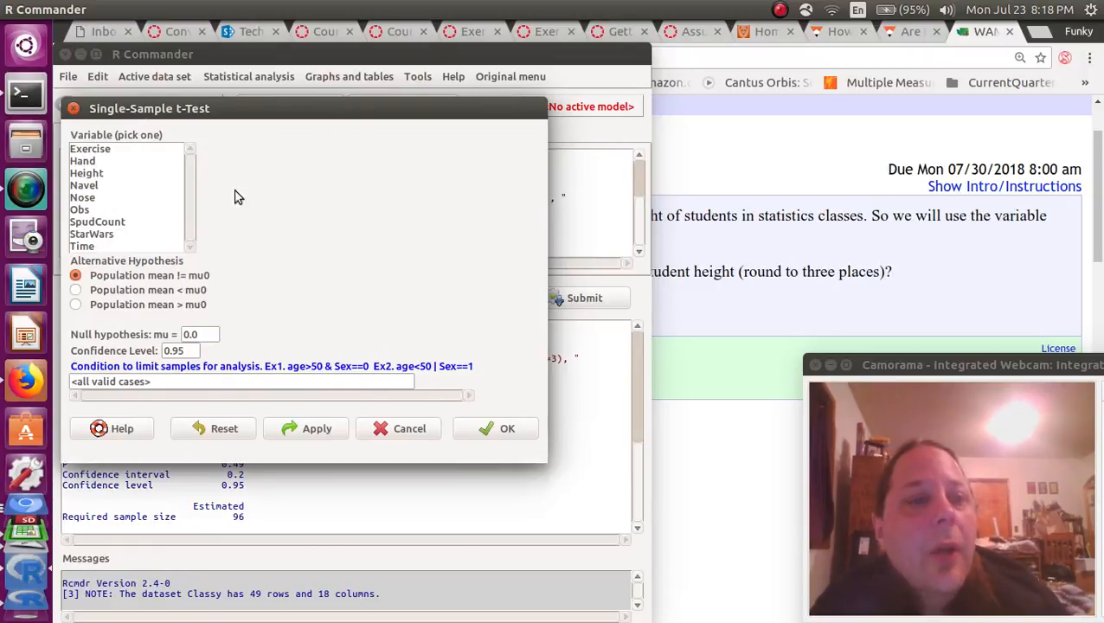
click(87, 175)
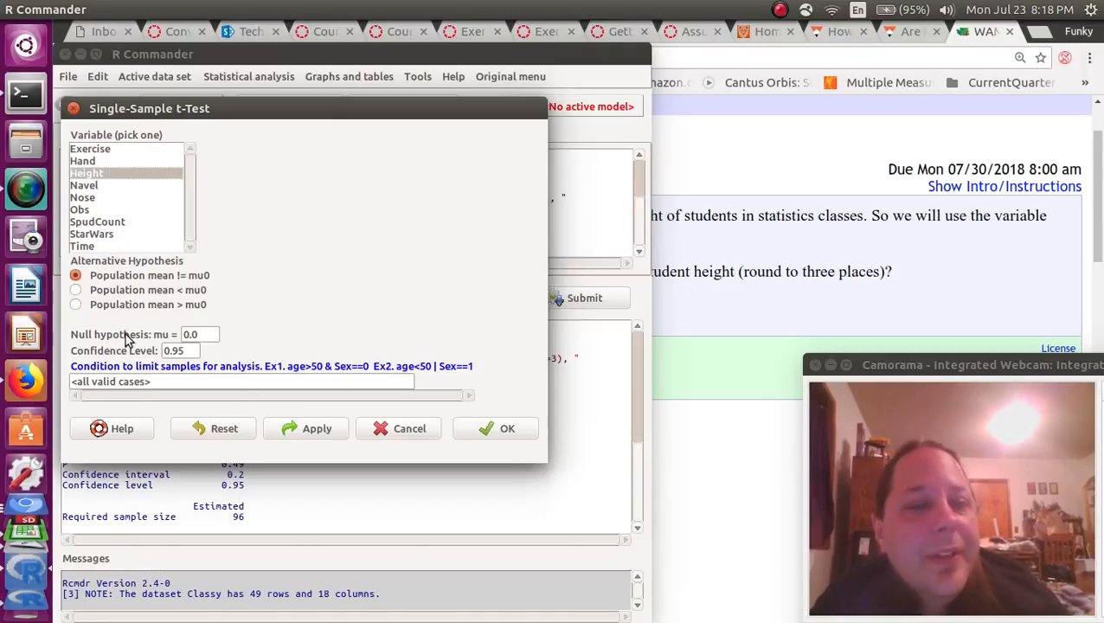
click(186, 350)
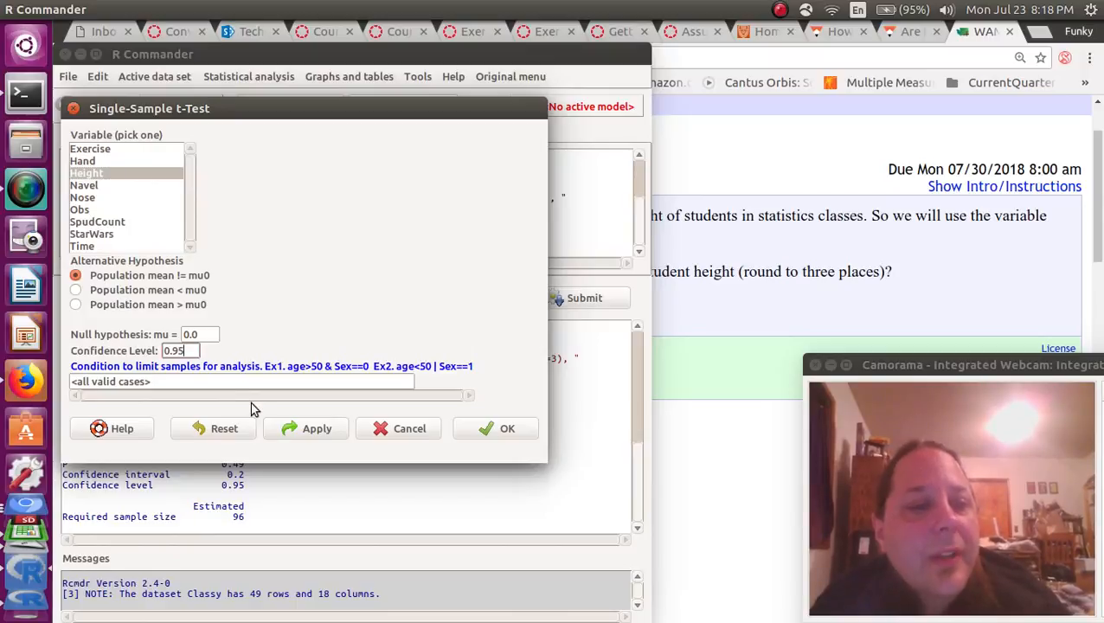
click(489, 430)
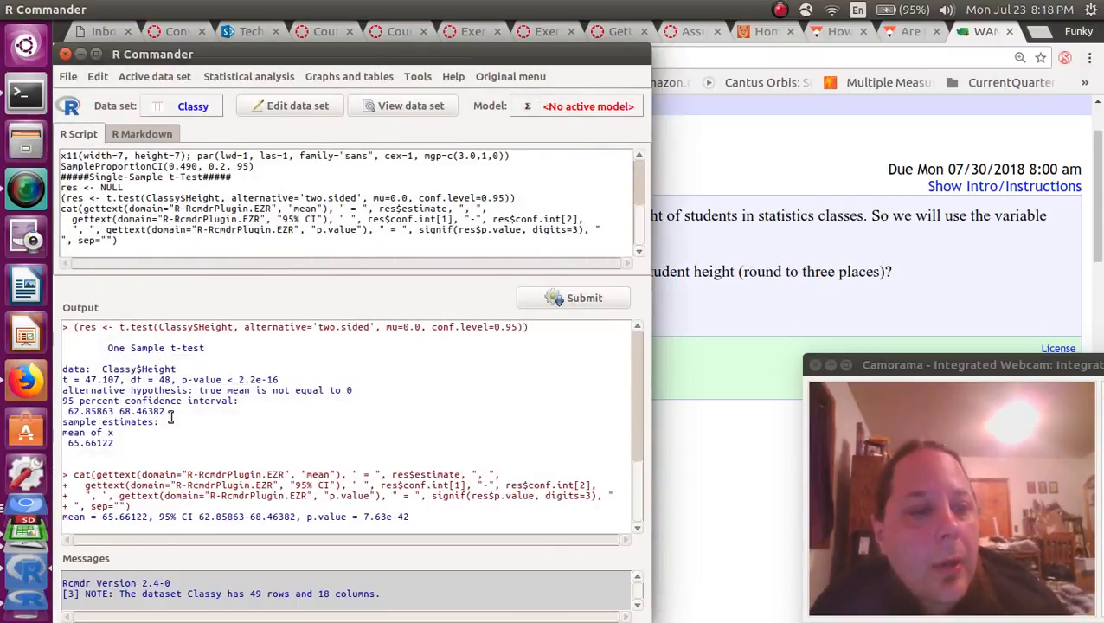
Copy the sample mean 65.66122 from the t-test output and return to WAMAP.
drag(170, 418, 61, 404)
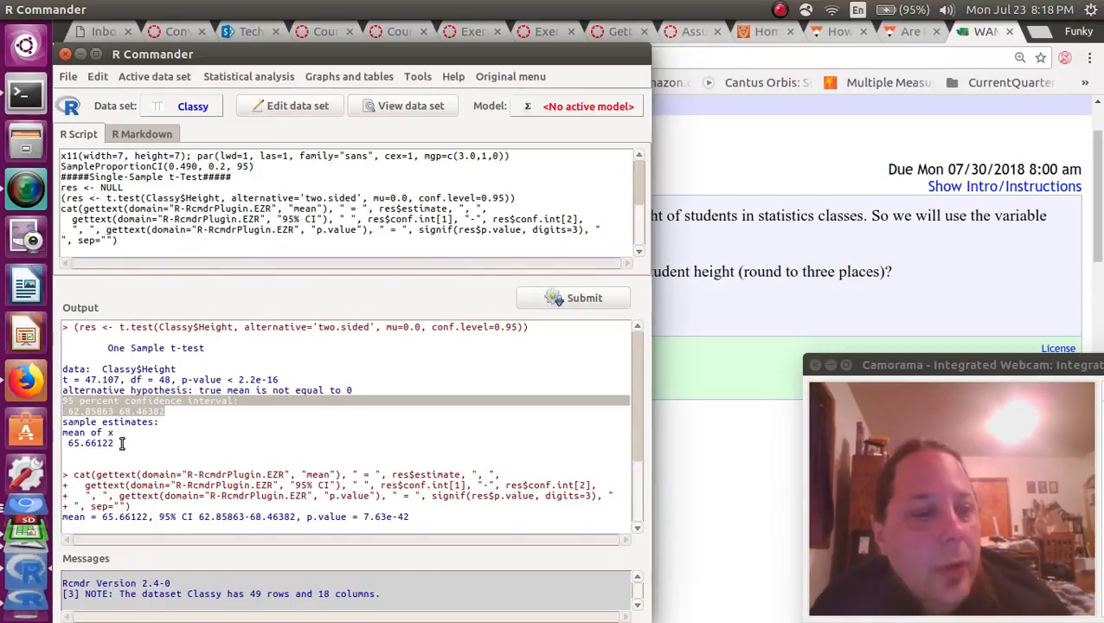
drag(122, 443, 68, 444)
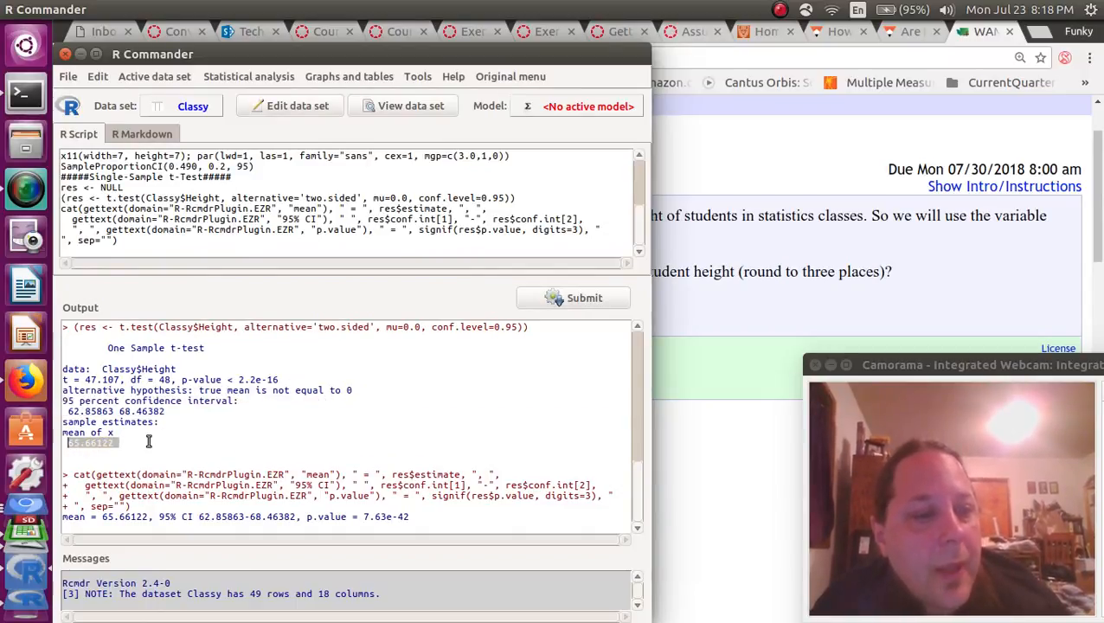
right_click(112, 444)
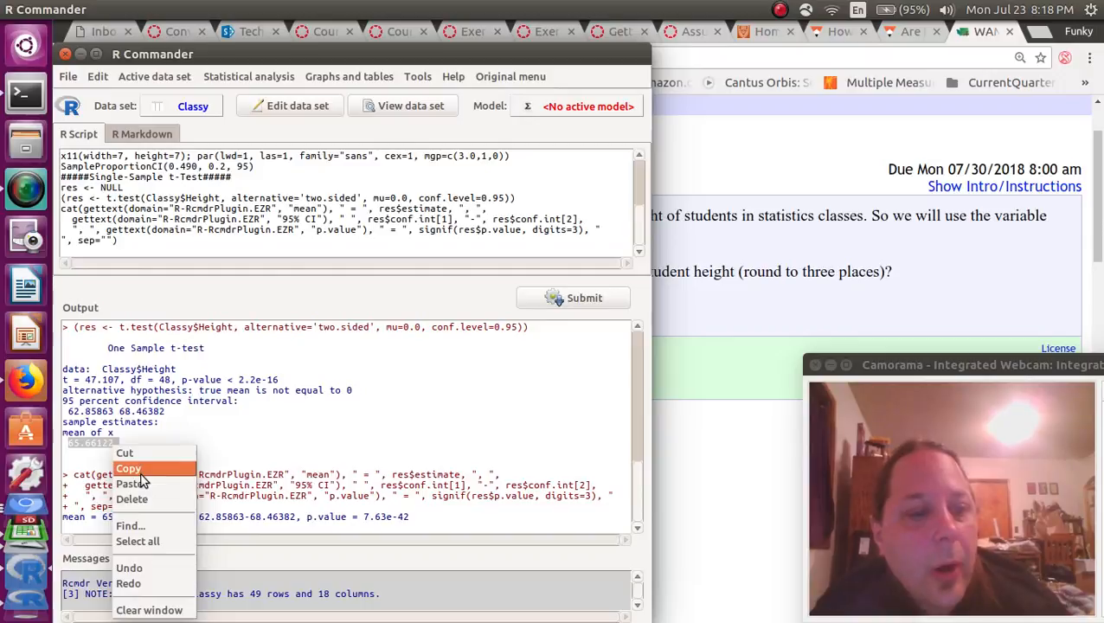
click(130, 472)
click(752, 212)
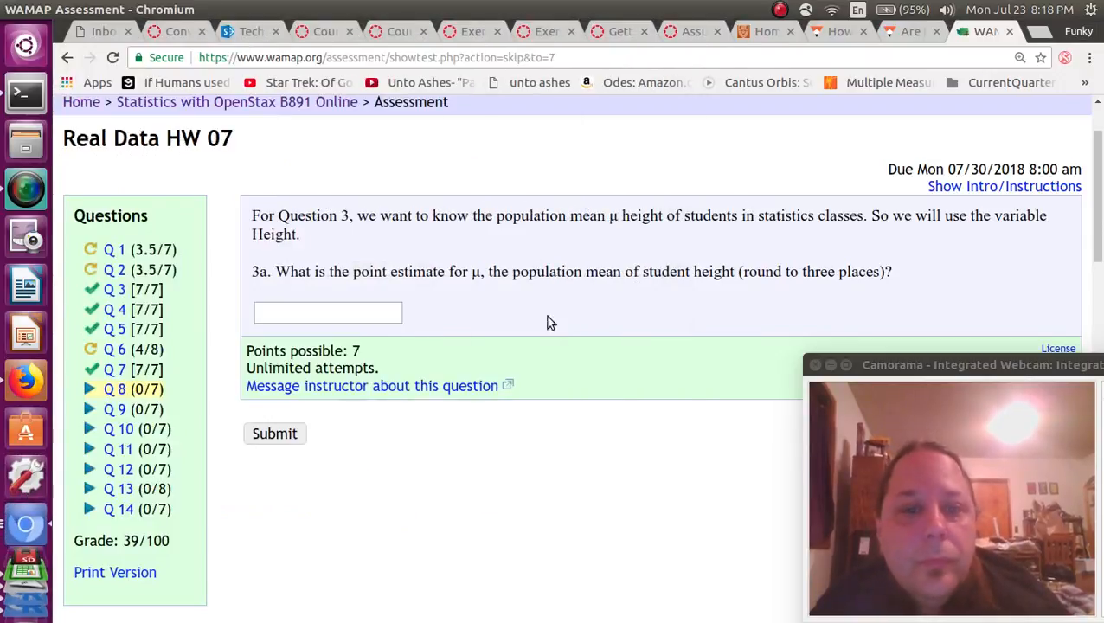
Answer 3a with the pasted mean trimmed to 65.661 and submit it.
click(344, 316)
right_click(396, 316)
click(419, 419)
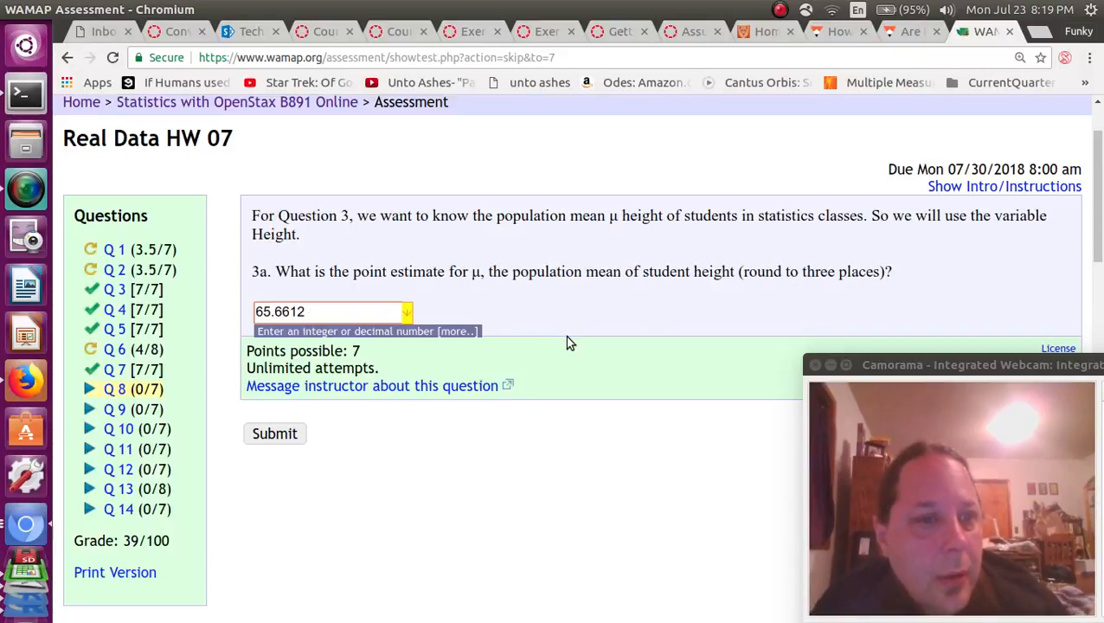
key(BackSpace)
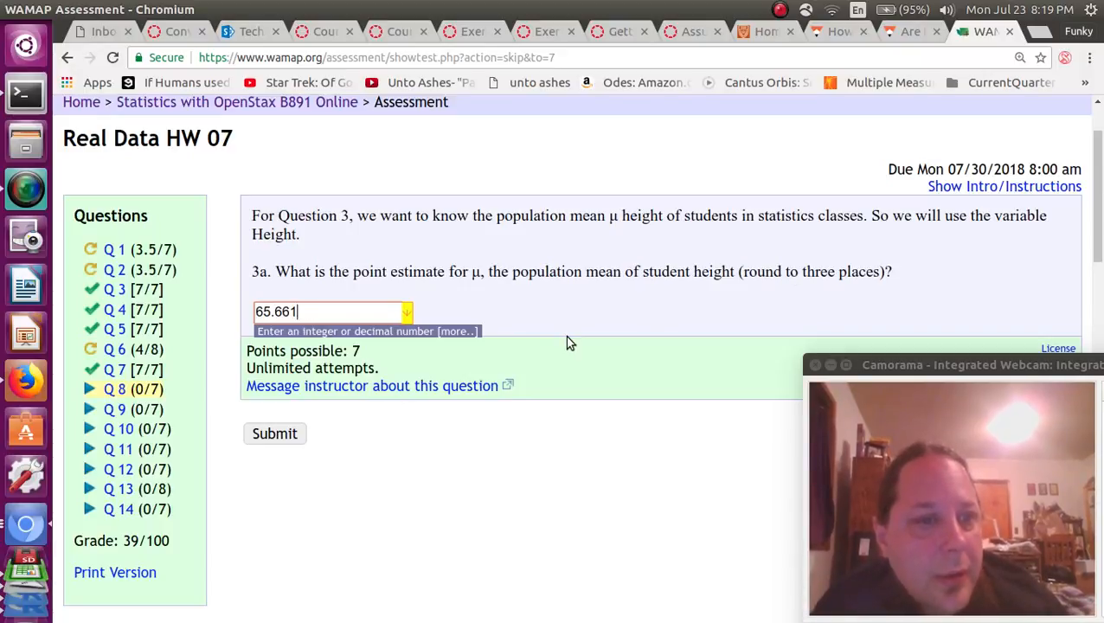
click(275, 433)
Answer 3b with the t distribution, leaving the Why? box blank, and submit.
scroll(266, 439, down, 1)
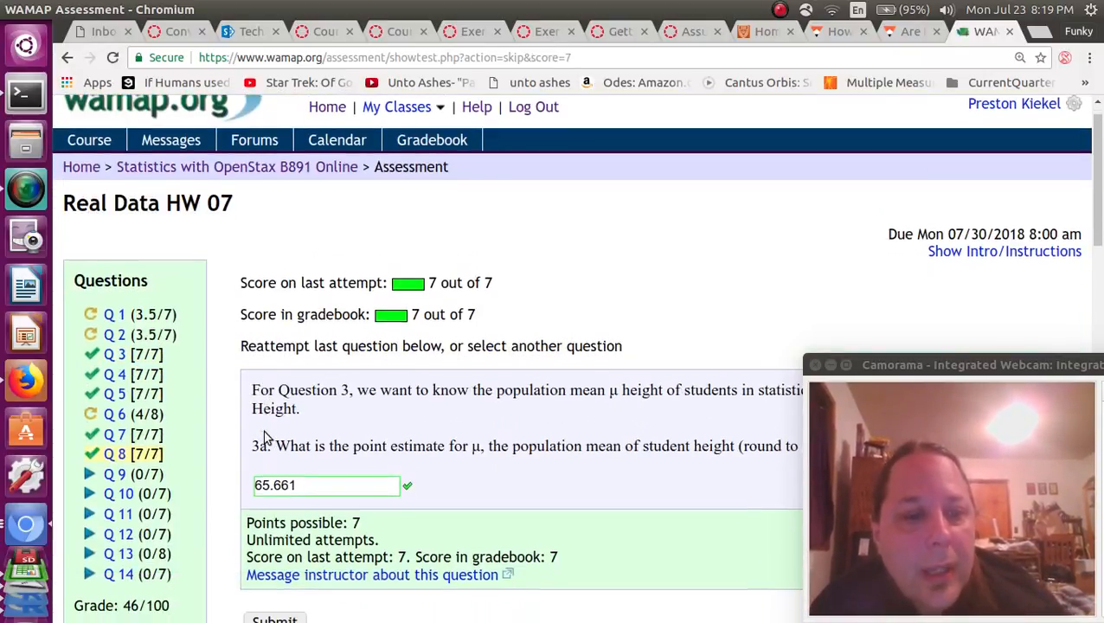
scroll(267, 439, down, 4)
click(115, 313)
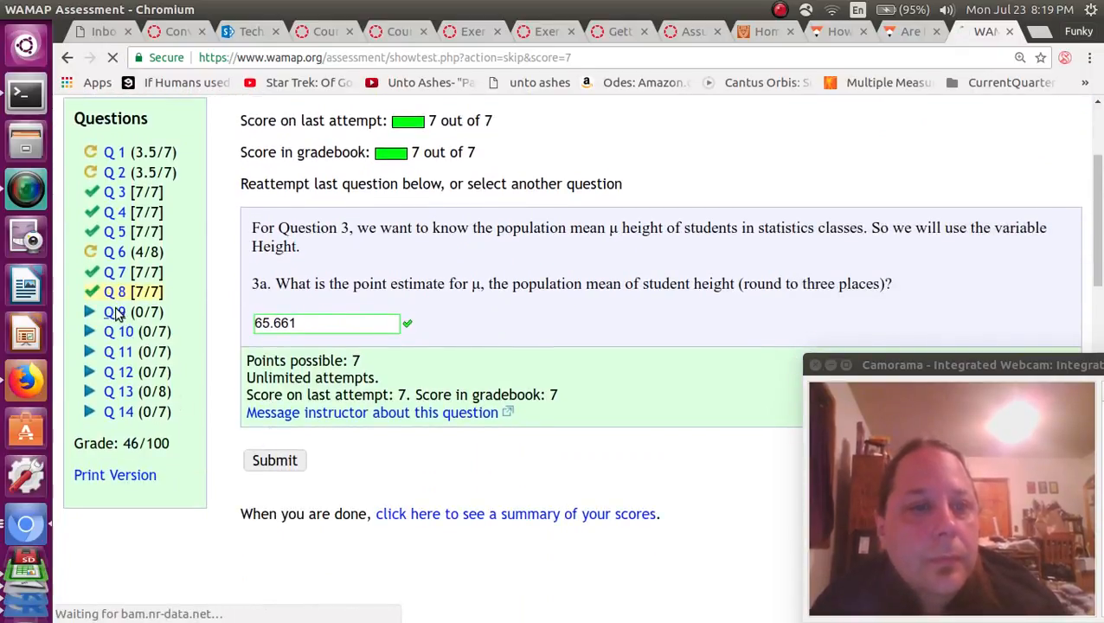
drag(317, 313, 511, 317)
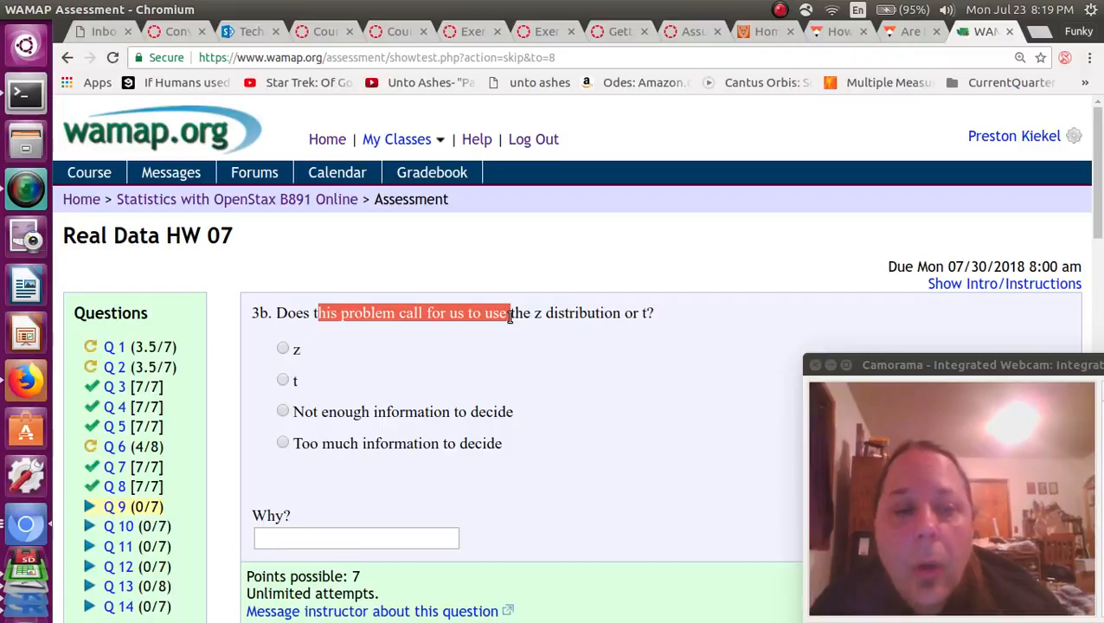
click(283, 381)
click(294, 537)
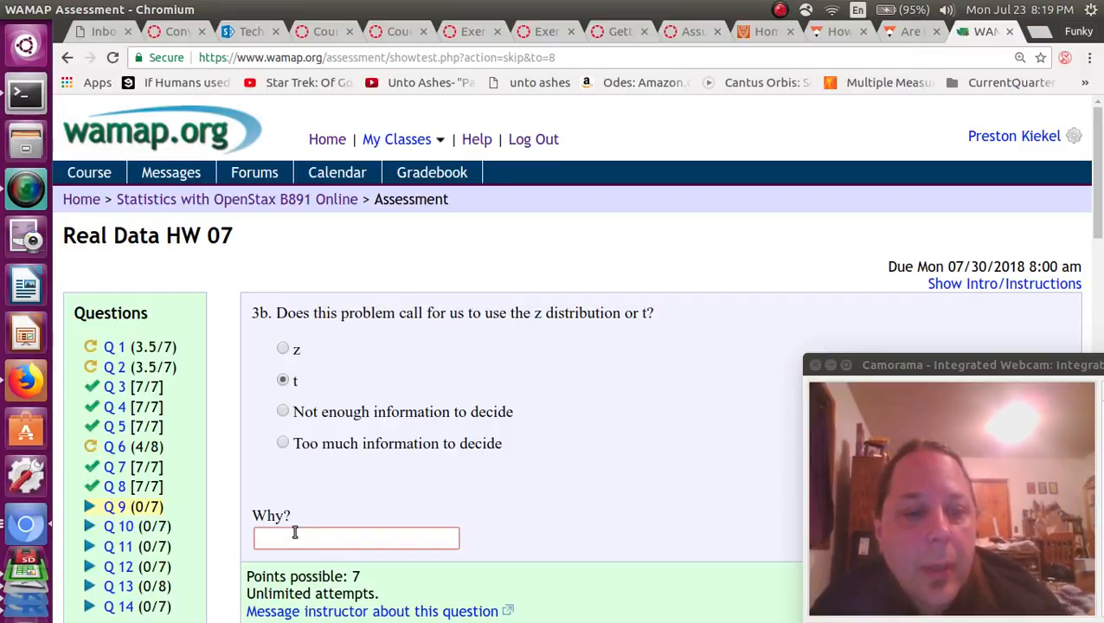
scroll(294, 535, down, 5)
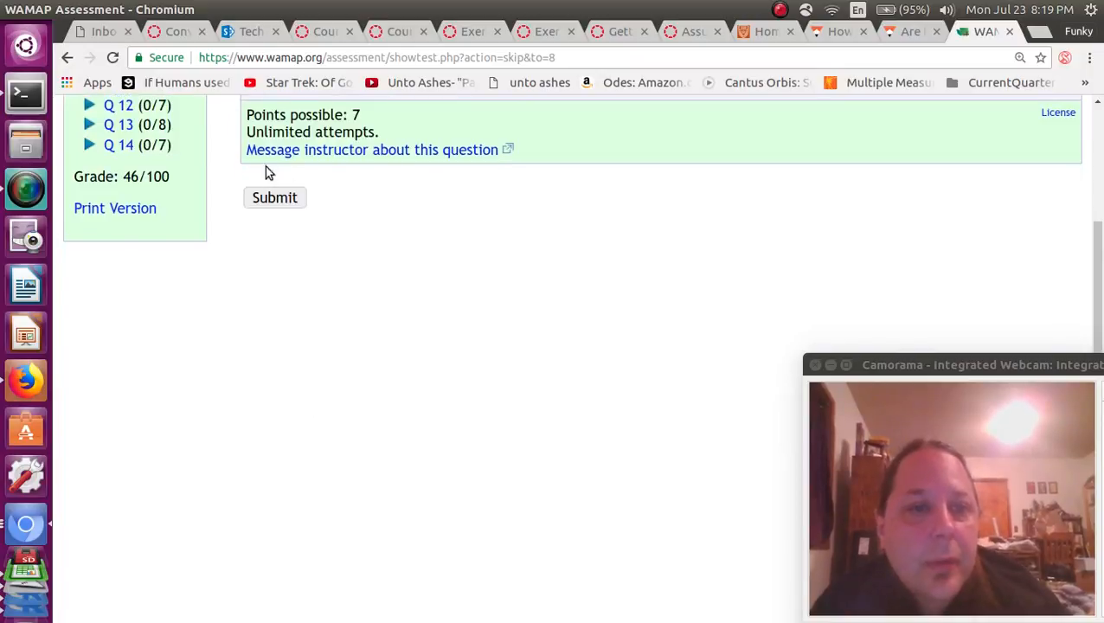
click(271, 198)
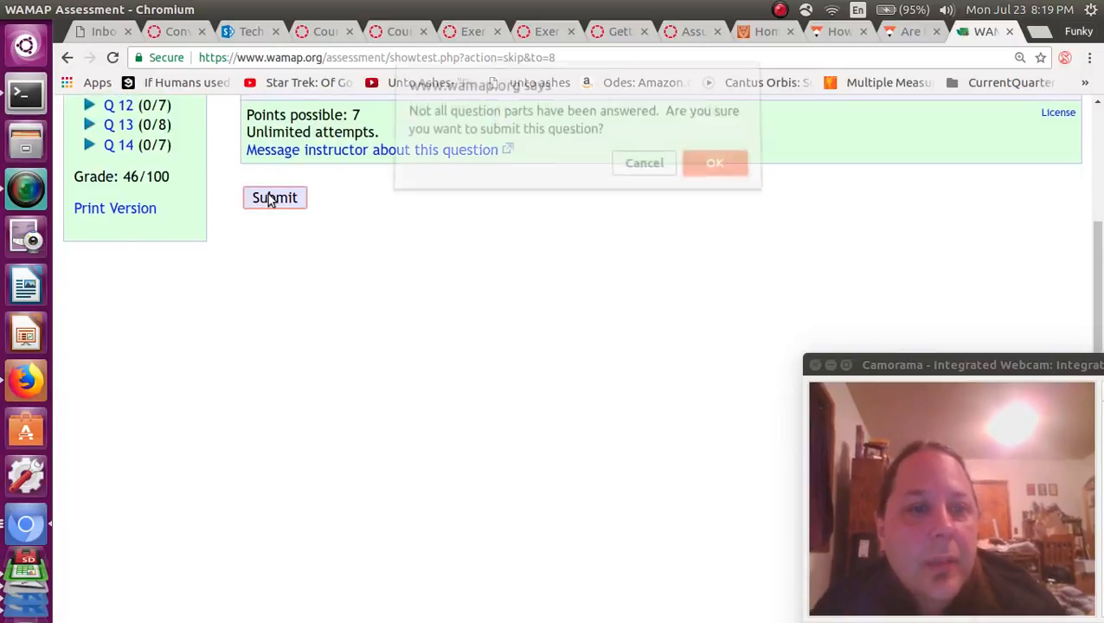
click(715, 171)
Open question 3c on degrees of freedom and switch back to R Commander.
scroll(258, 561, down, 1)
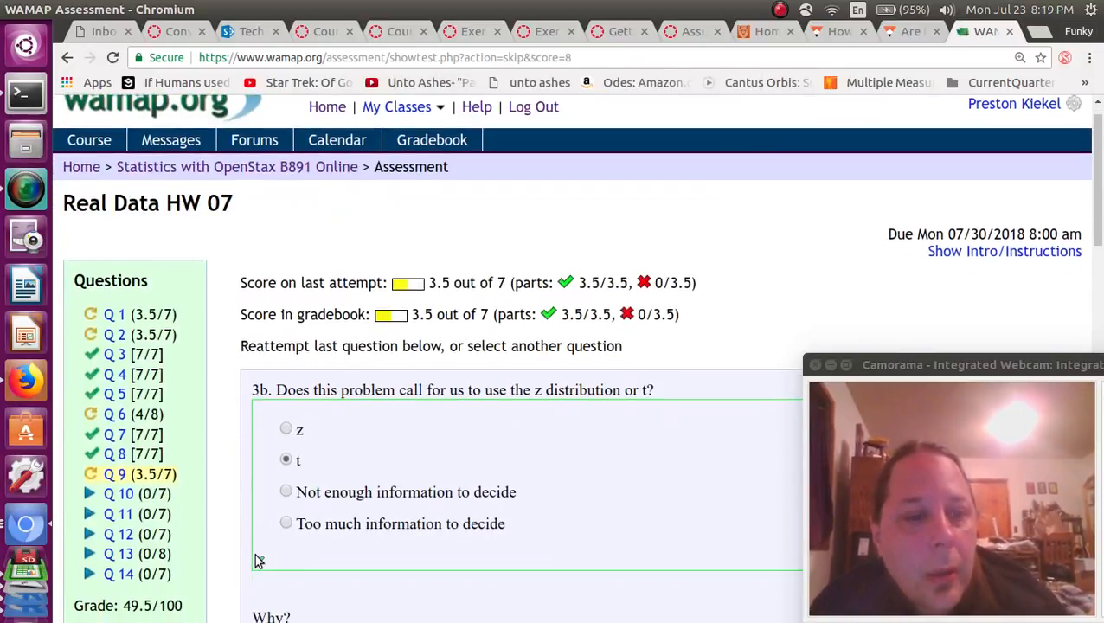
scroll(258, 561, down, 1)
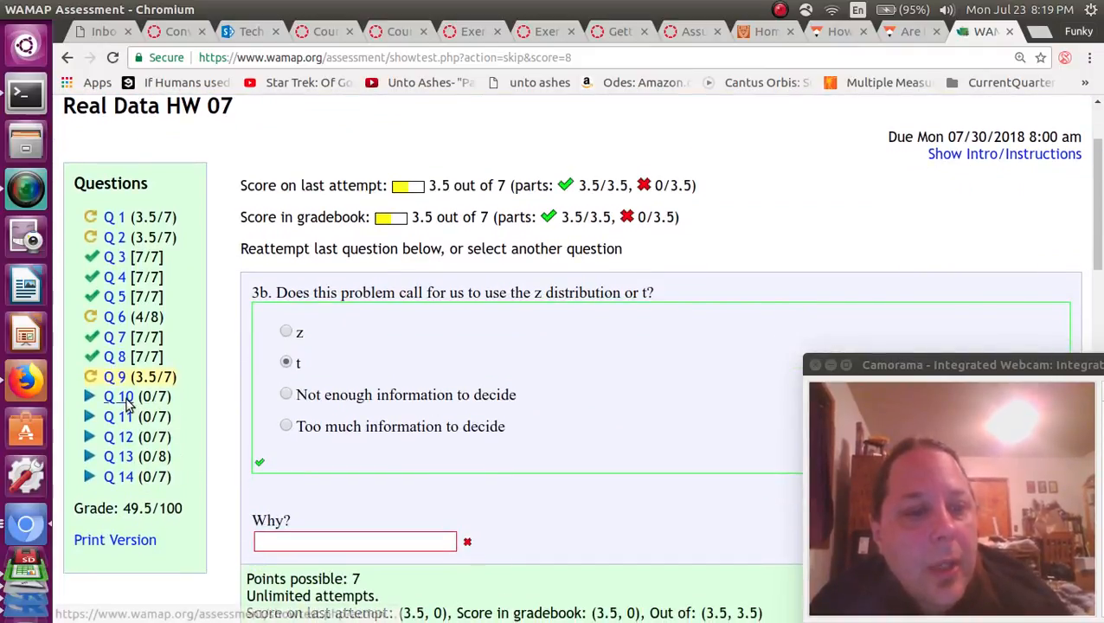
click(122, 398)
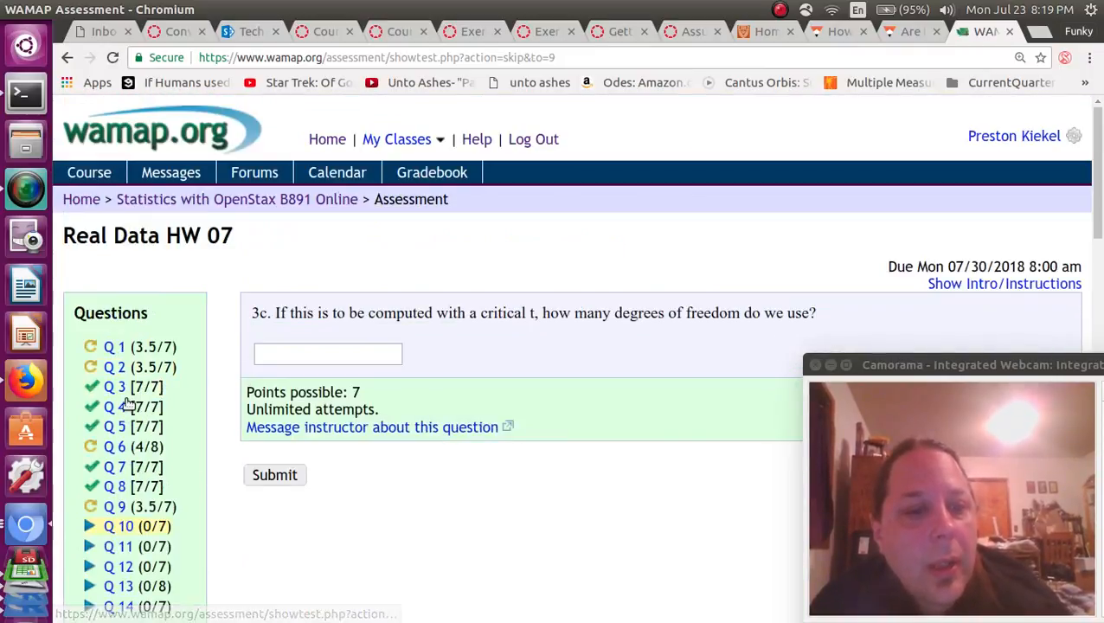
triple_click(316, 312)
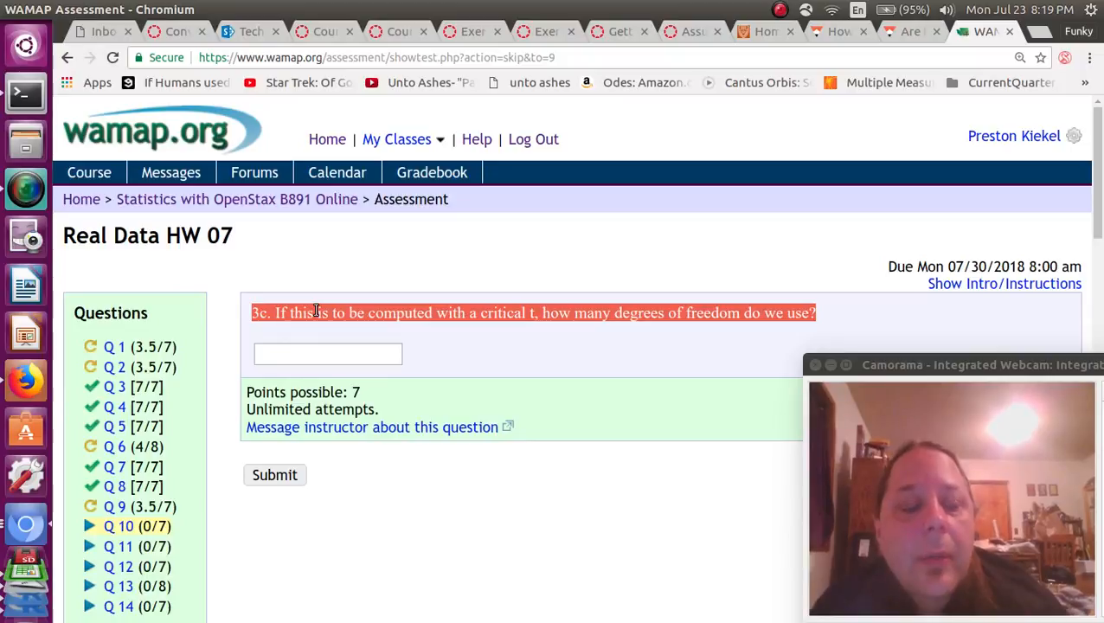
key(alt)
key(alt)
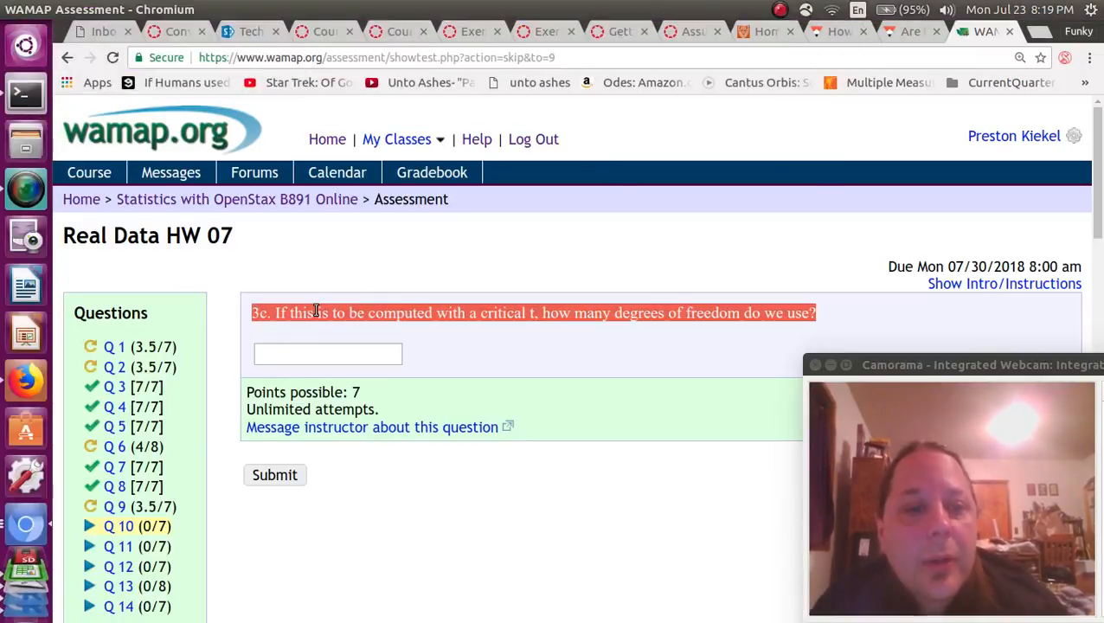
key(alt+Tab)
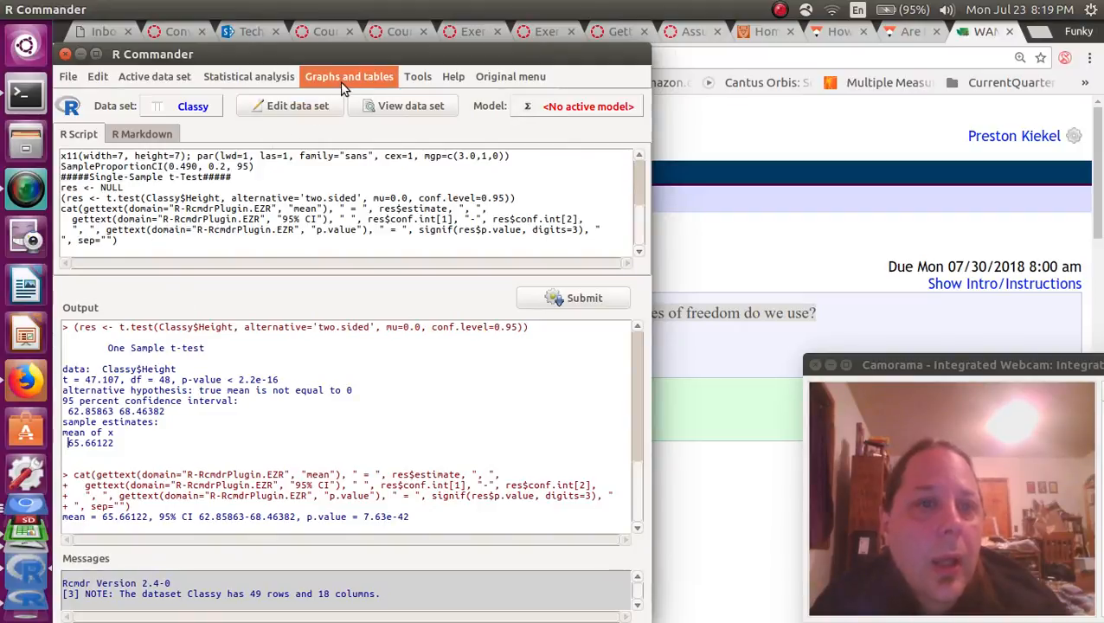
Look through the Classy data viewer, close it to reveal df = 48, and return to WAMAP.
click(379, 105)
drag(680, 130, 494, 132)
drag(567, 135, 416, 118)
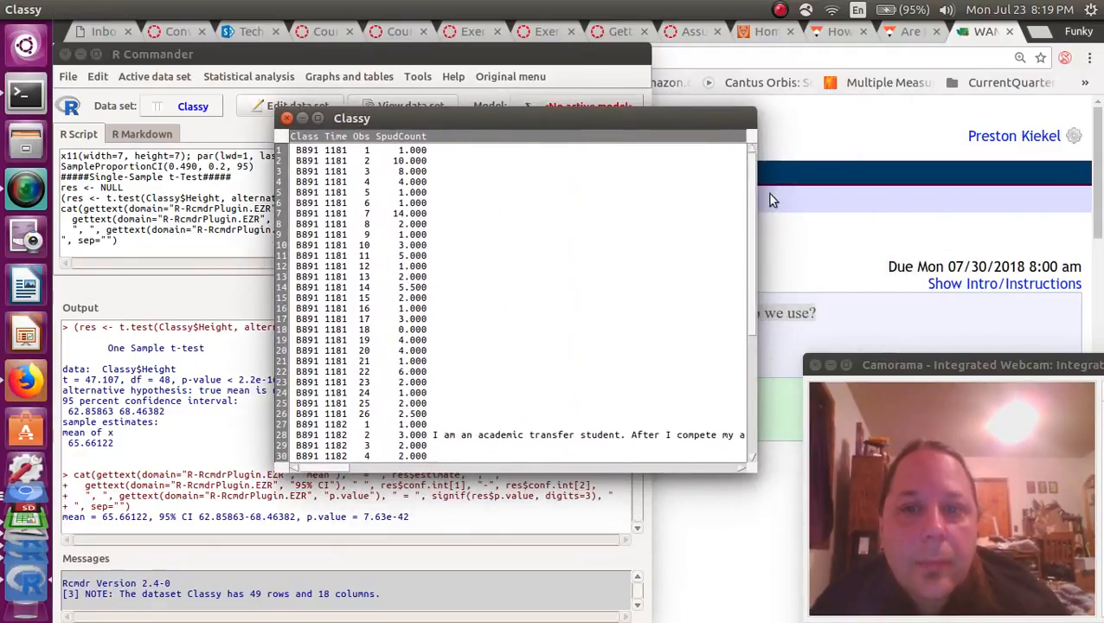
drag(751, 184, 759, 300)
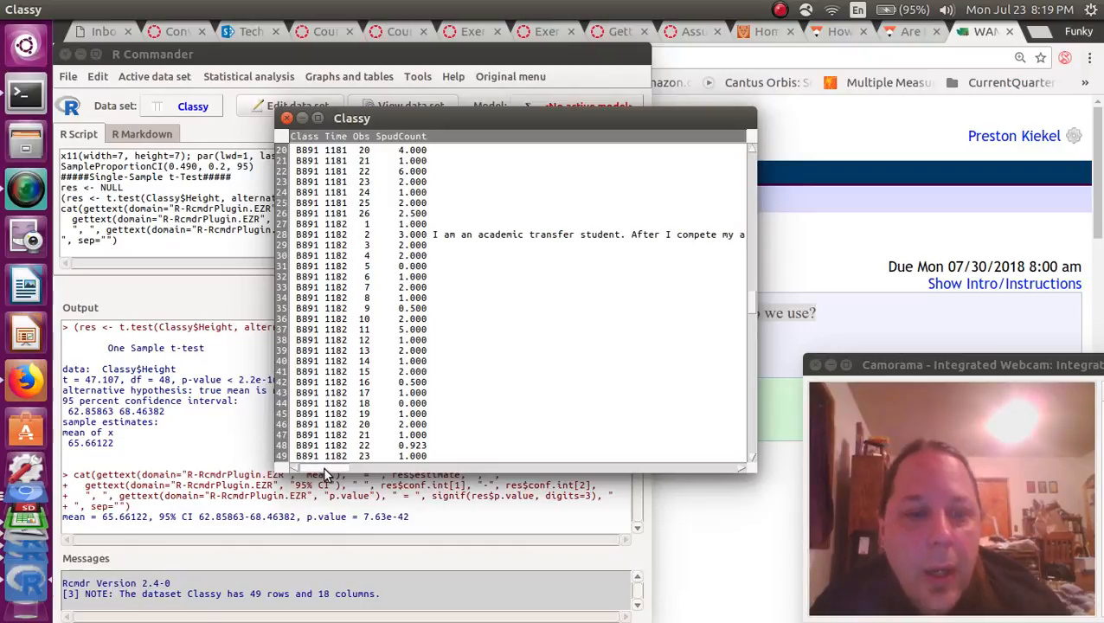
drag(334, 468, 509, 468)
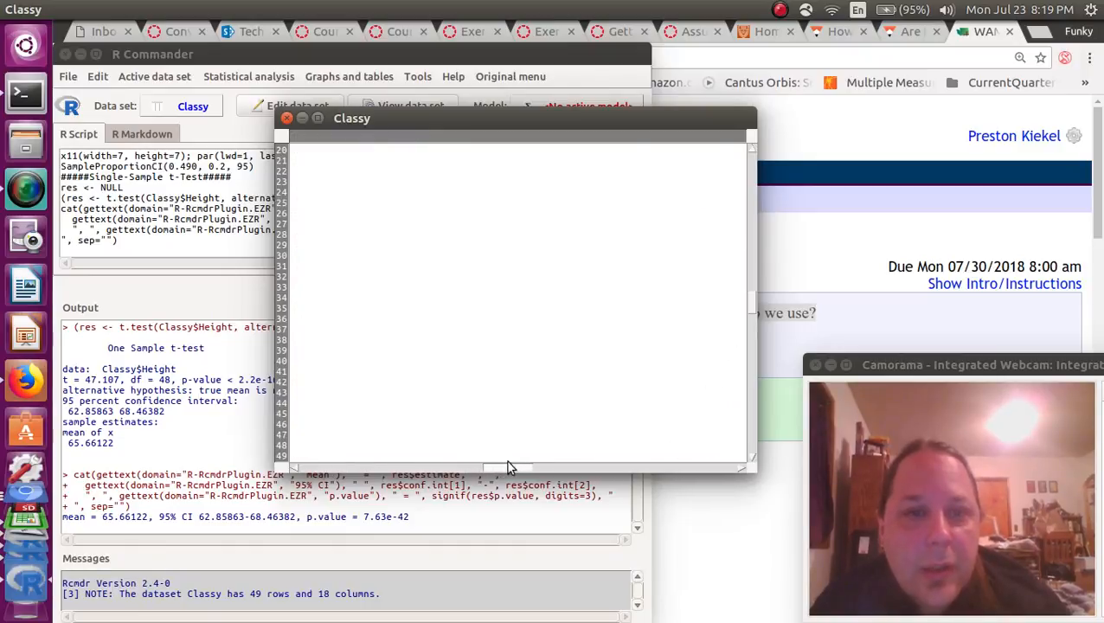
click(287, 118)
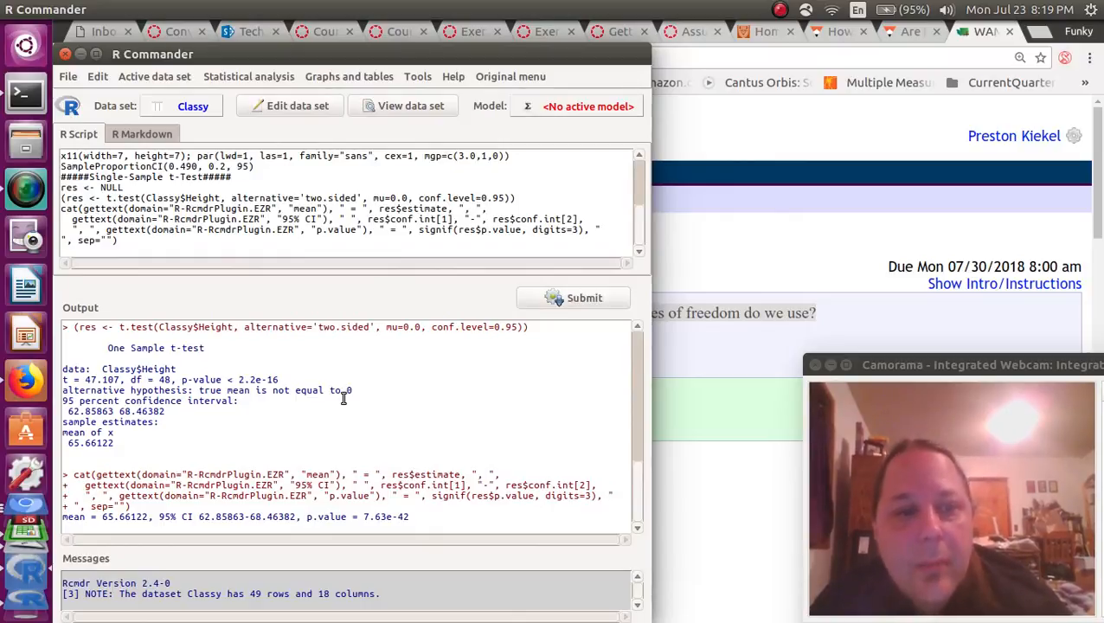
click(727, 328)
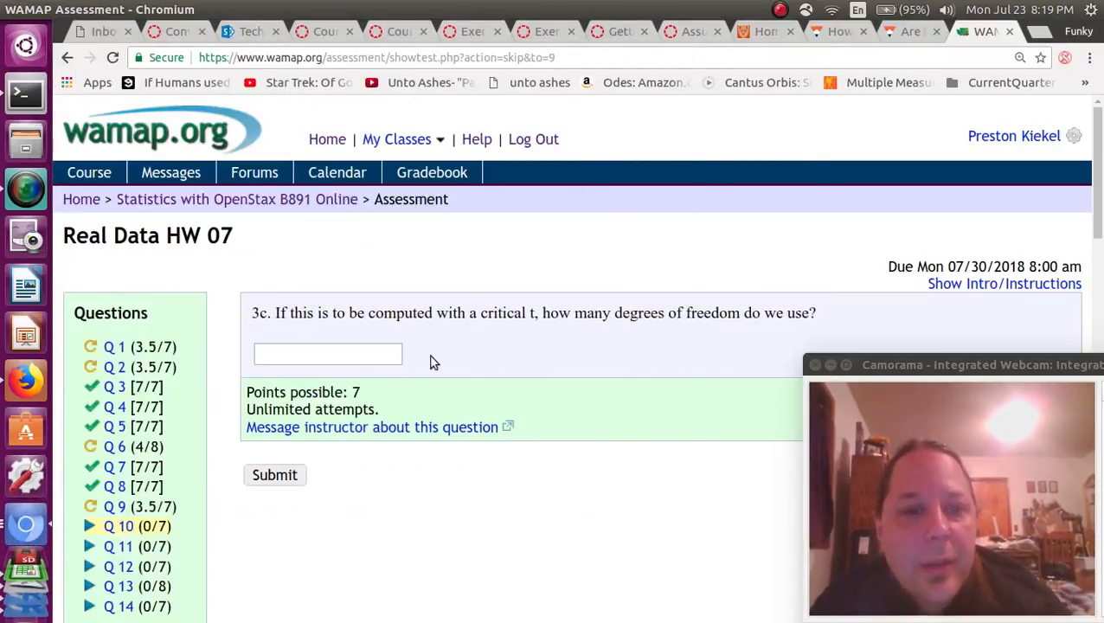
Answer question 3c with 48 degrees of freedom and submit it.
click(347, 359)
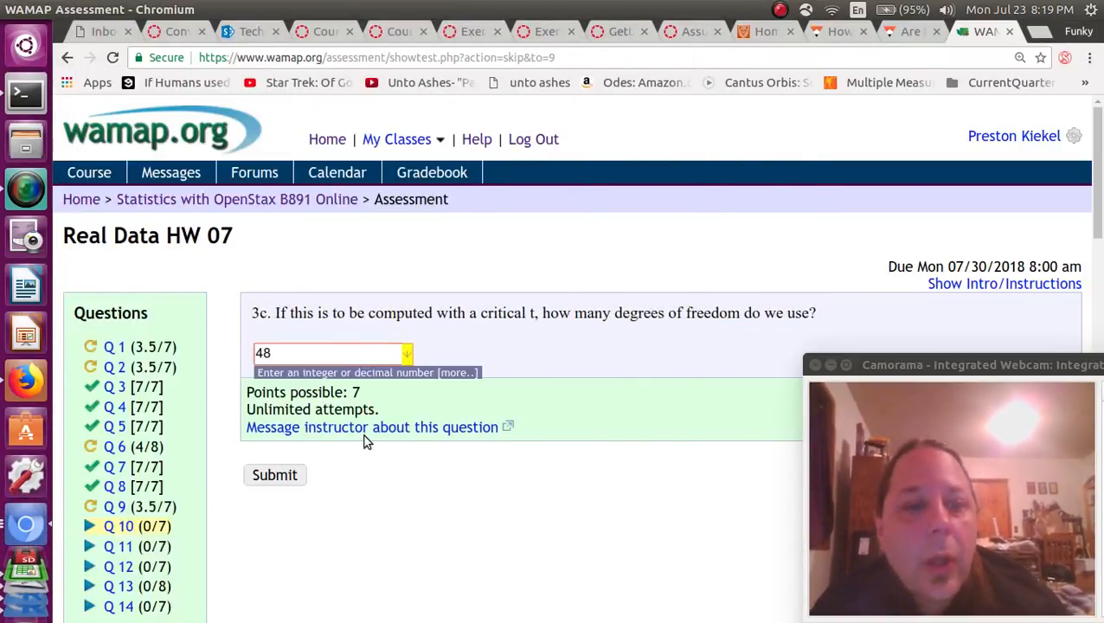
key(alt+Tab)
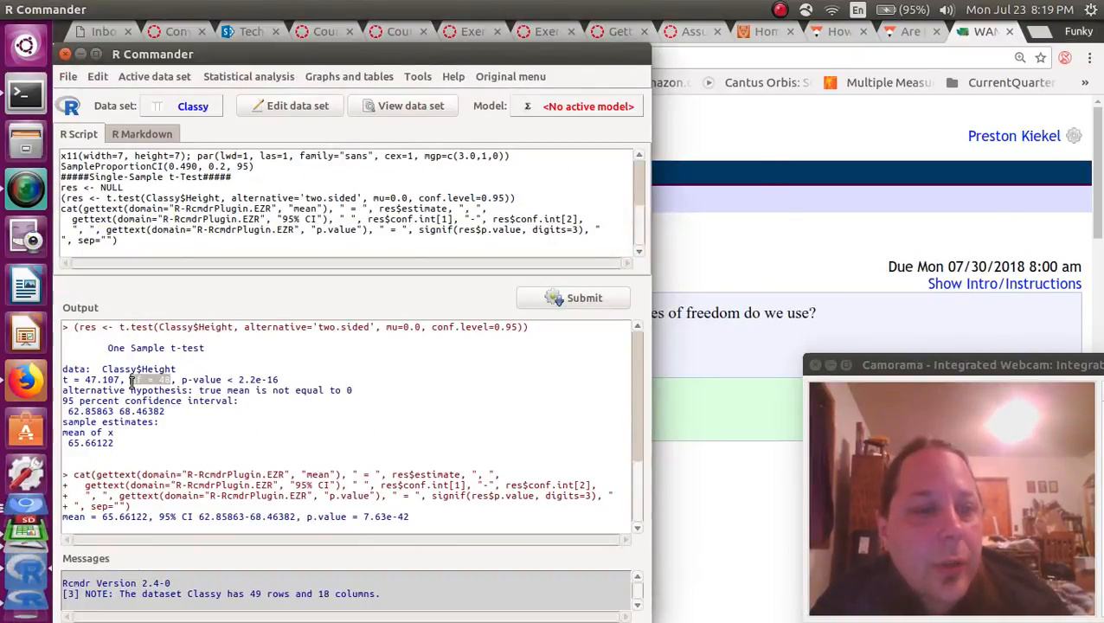
key(alt+Tab)
text(48)
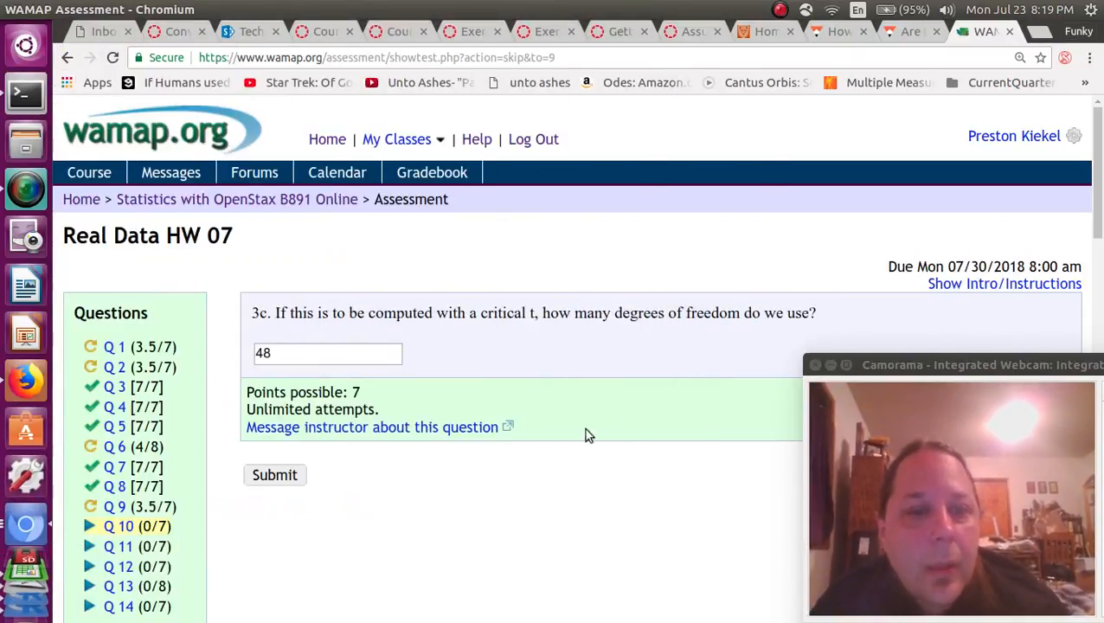
click(281, 480)
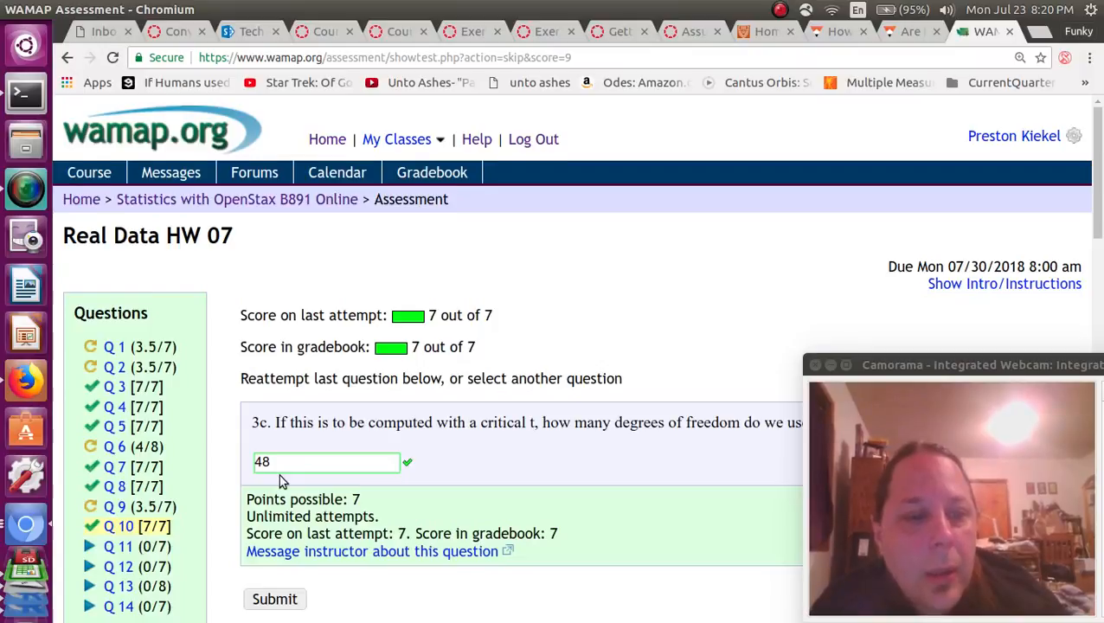
Open question 3d and bring up the LibreOffice Calc spreadsheet.
scroll(279, 481, down, 2)
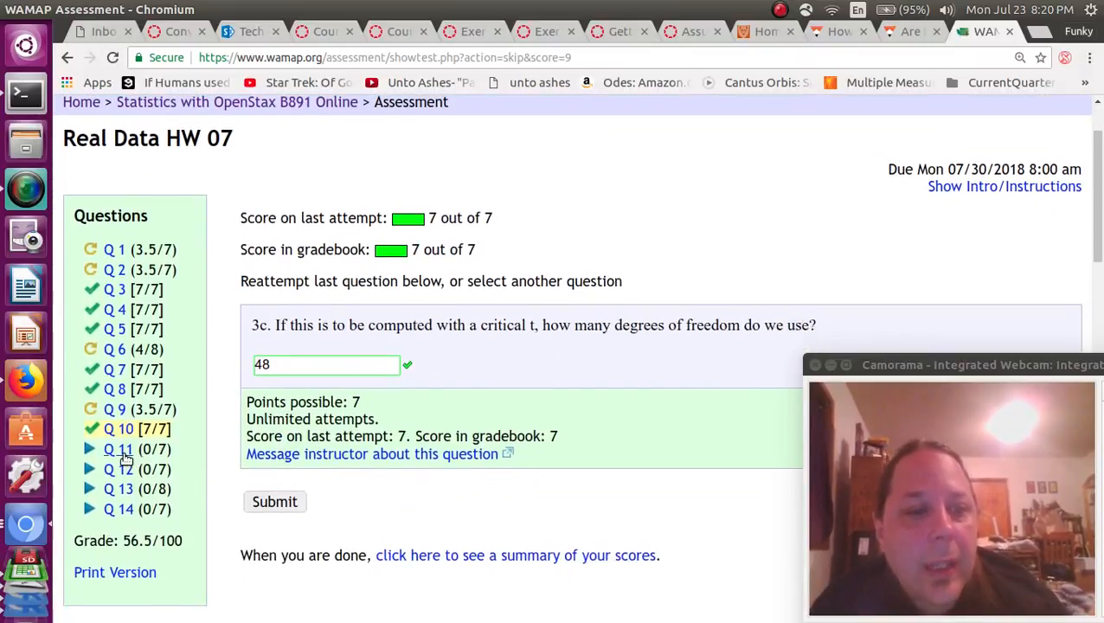
click(120, 450)
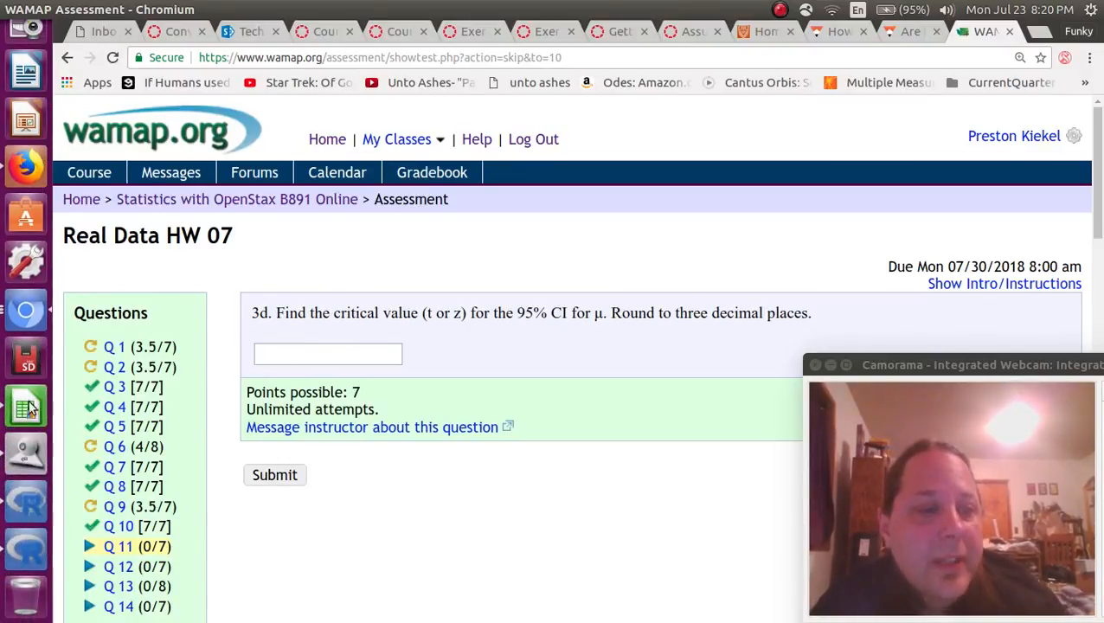
click(25, 407)
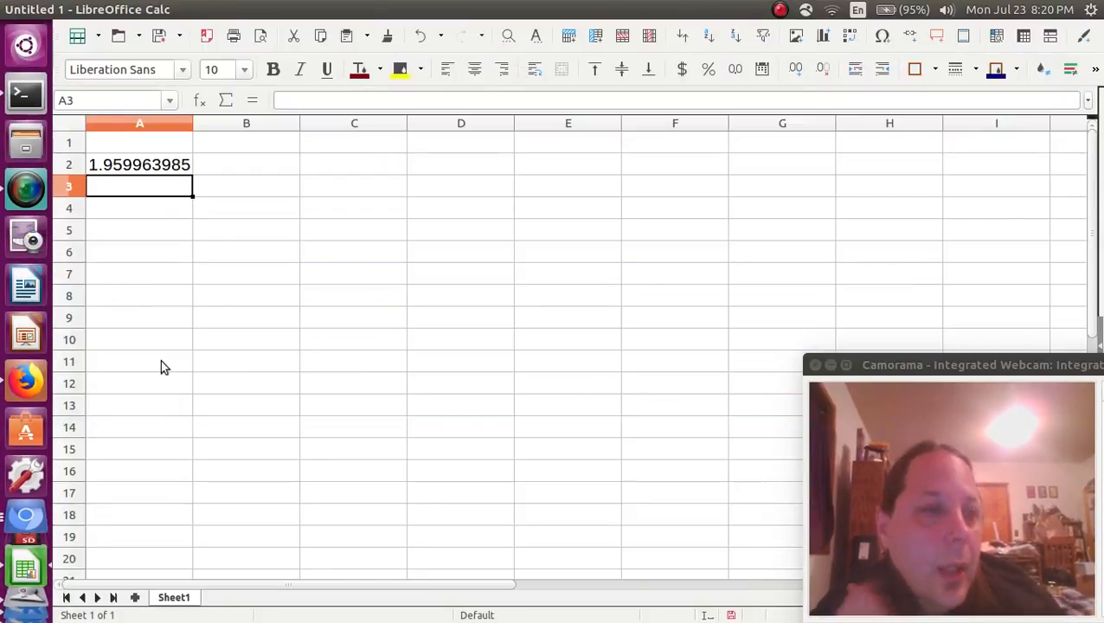
Enter =tinv(.05,48) in A3 to get the critical t value 2.010634758.
text(=)
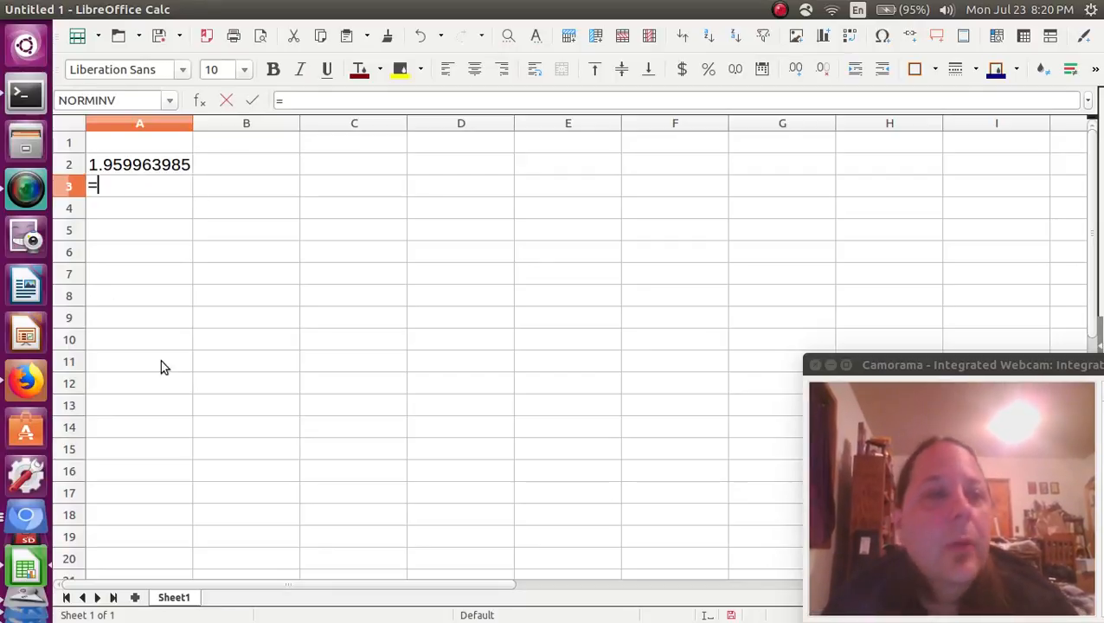
text(tinv()
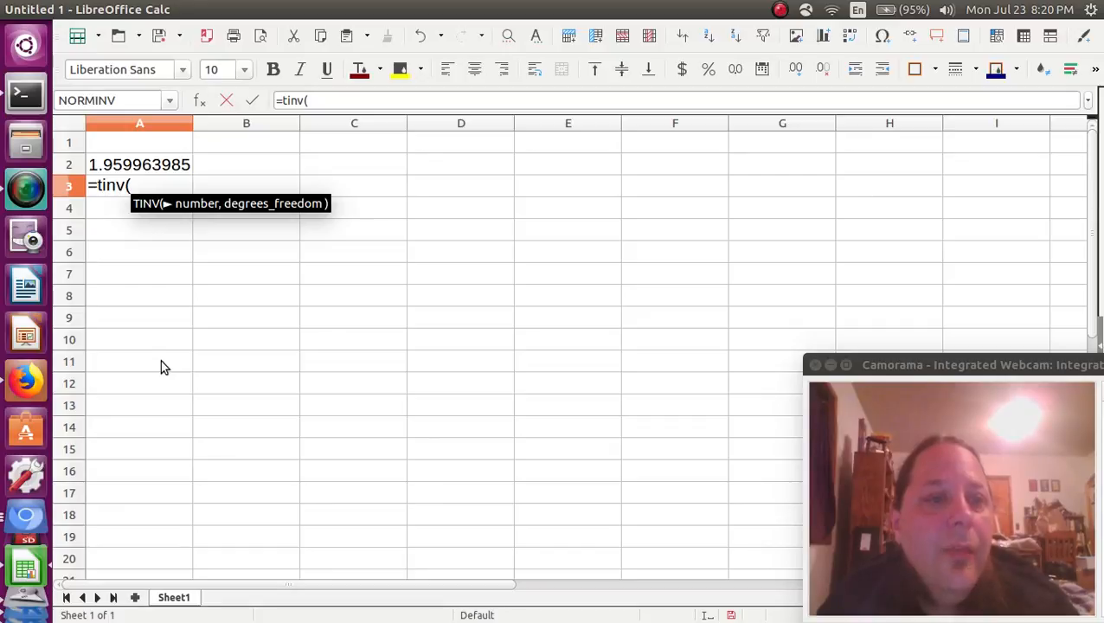
text(.05,)
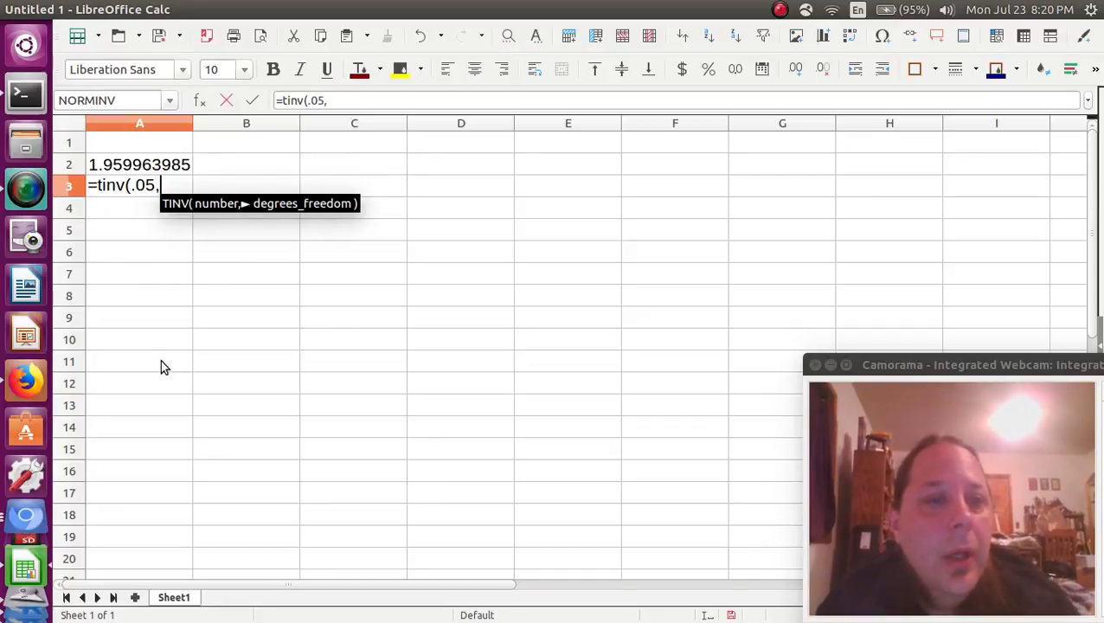
text(48)
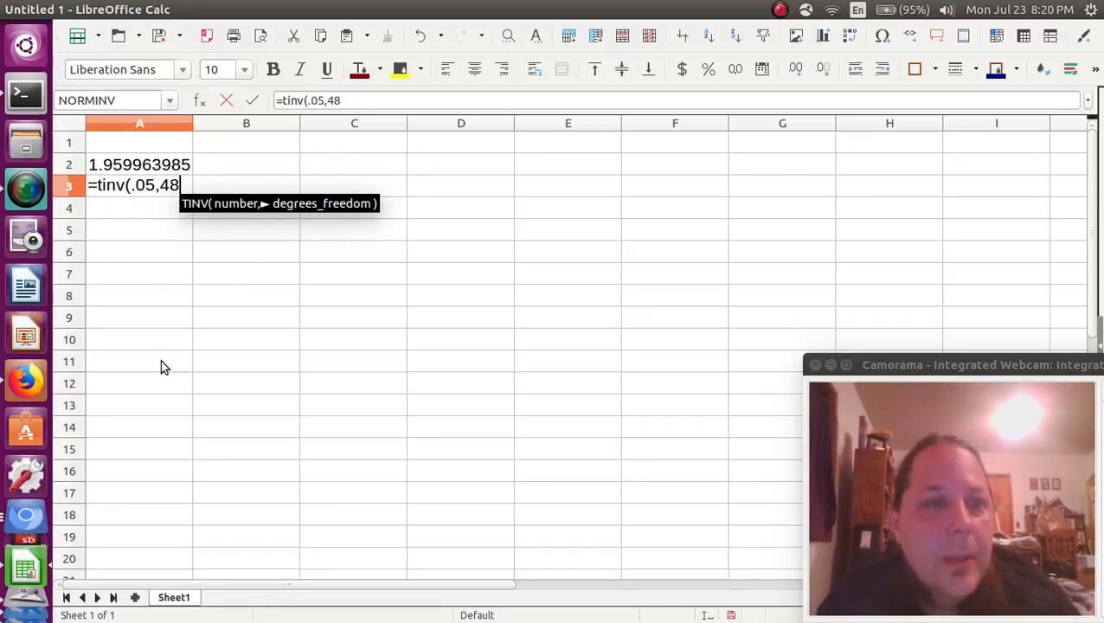
text())
key(Return)
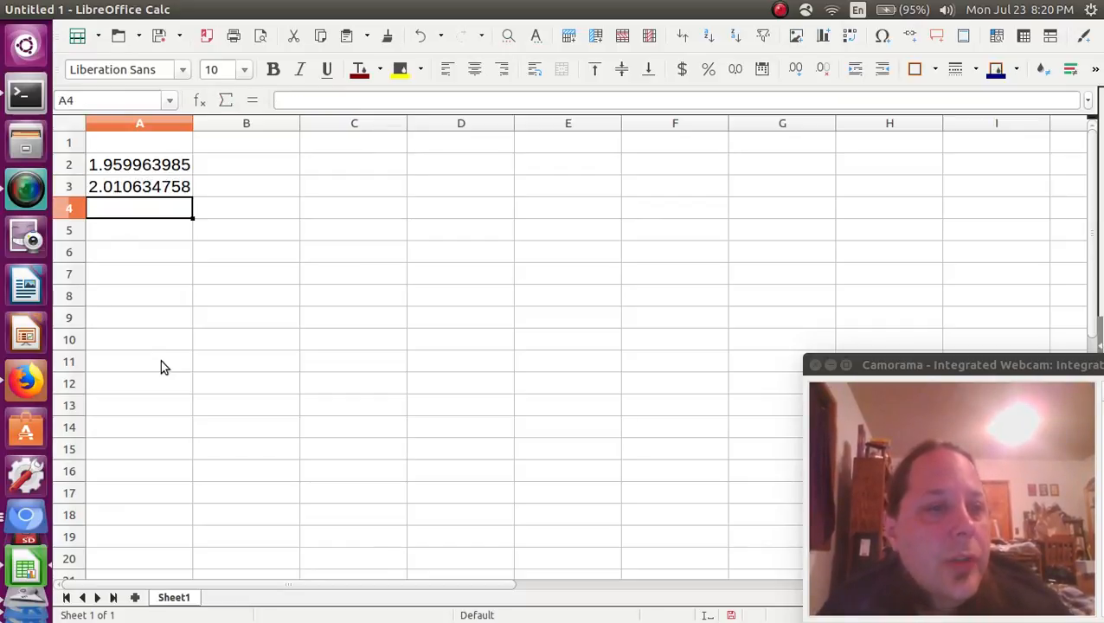
key(Up)
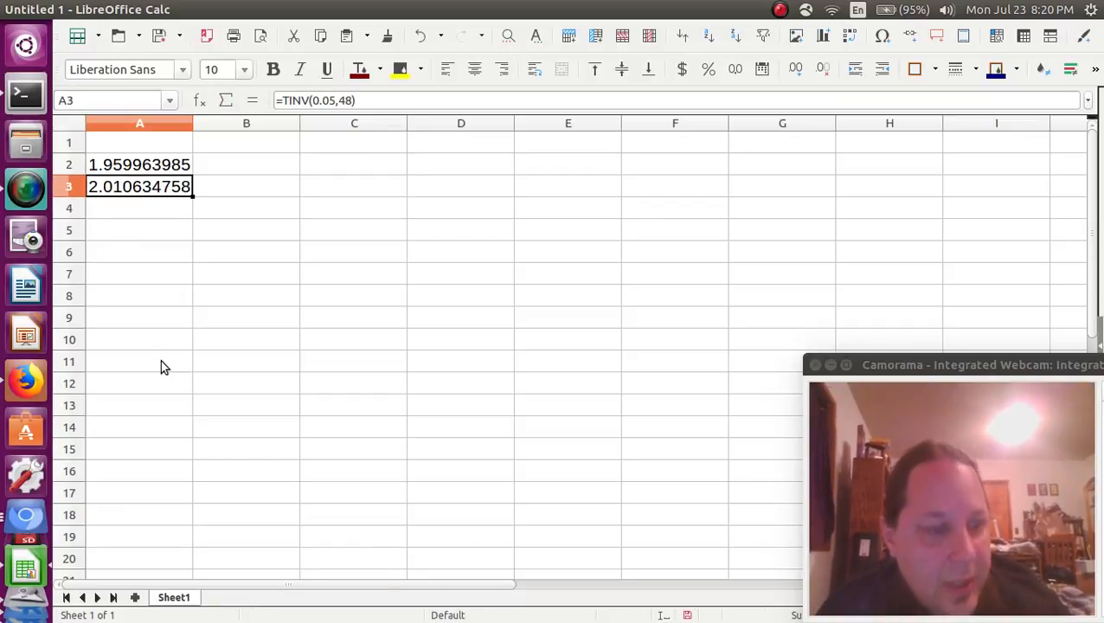
Undo an accidental paste into A3, copy 2.010634758, and return to WAMAP.
right_click(157, 186)
click(206, 227)
click(206, 227)
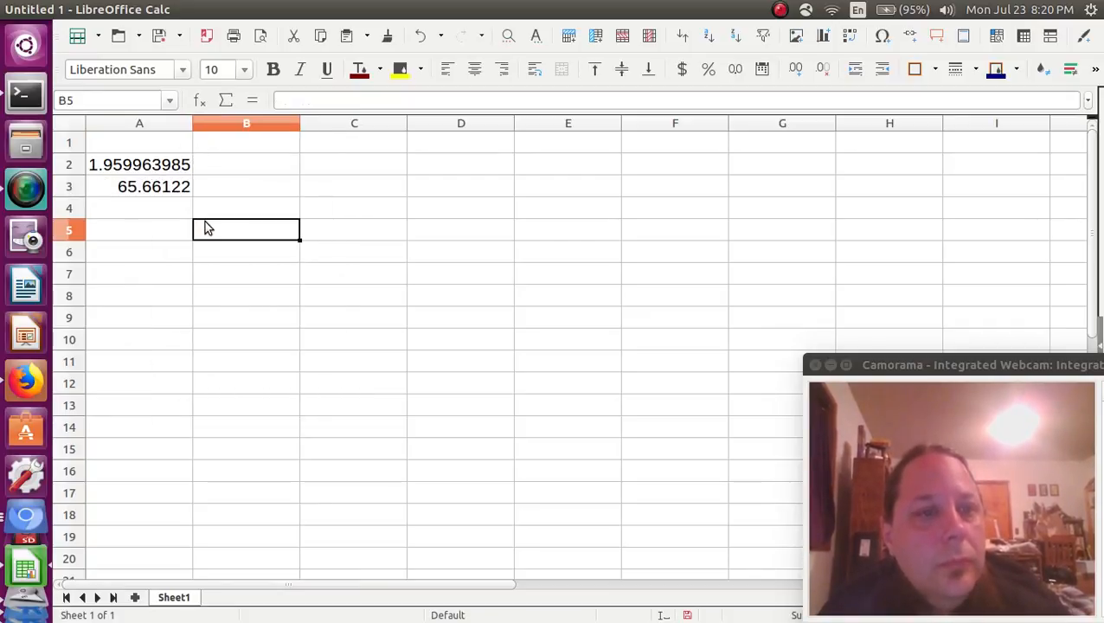
key(ctrl+z)
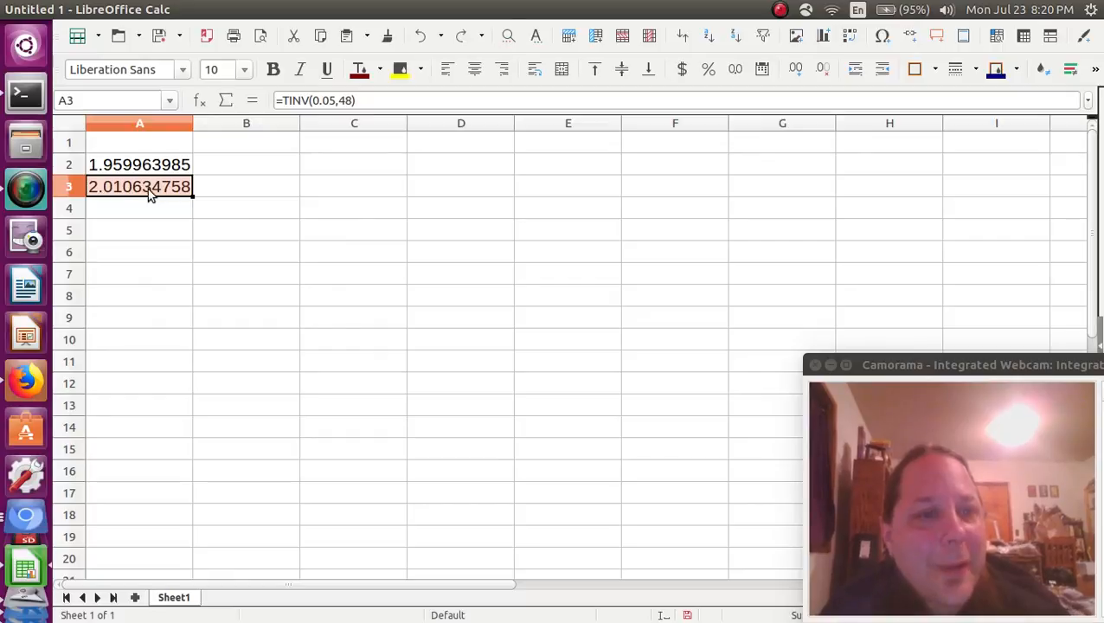
right_click(149, 190)
click(163, 221)
key(alt+Tab)
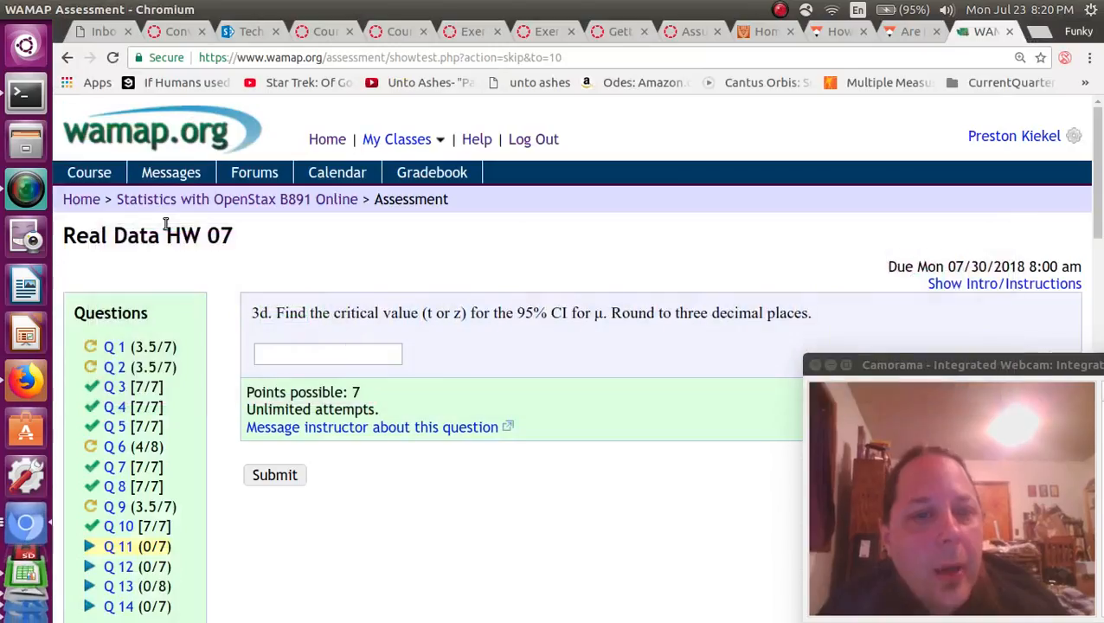
Answer 3d with the pasted critical value rounded to 2.011 and submit it.
click(347, 362)
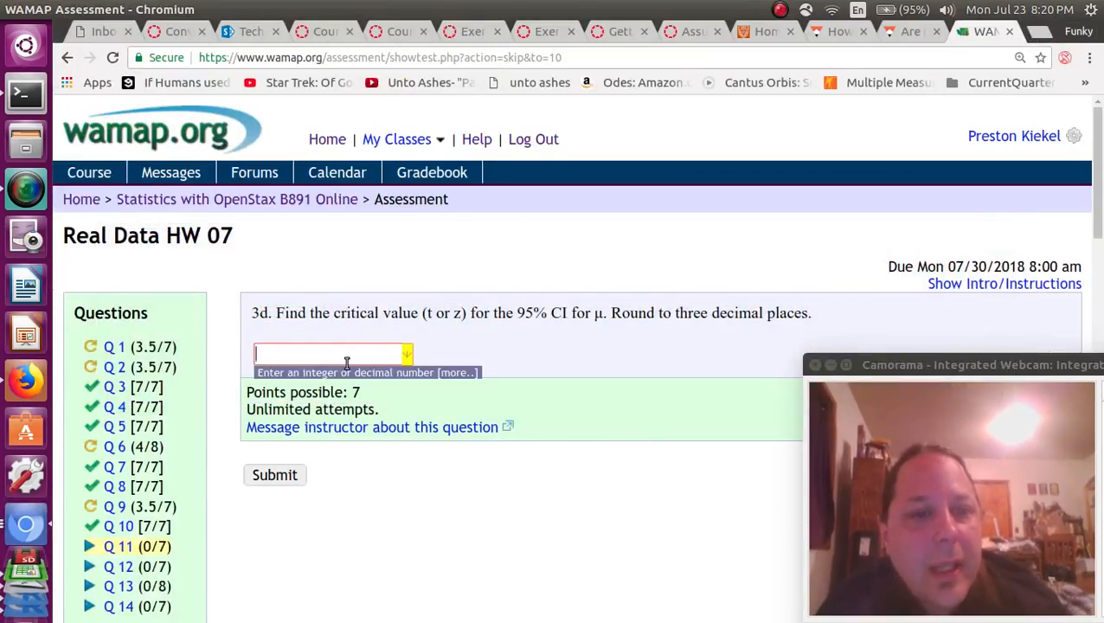
right_click(346, 362)
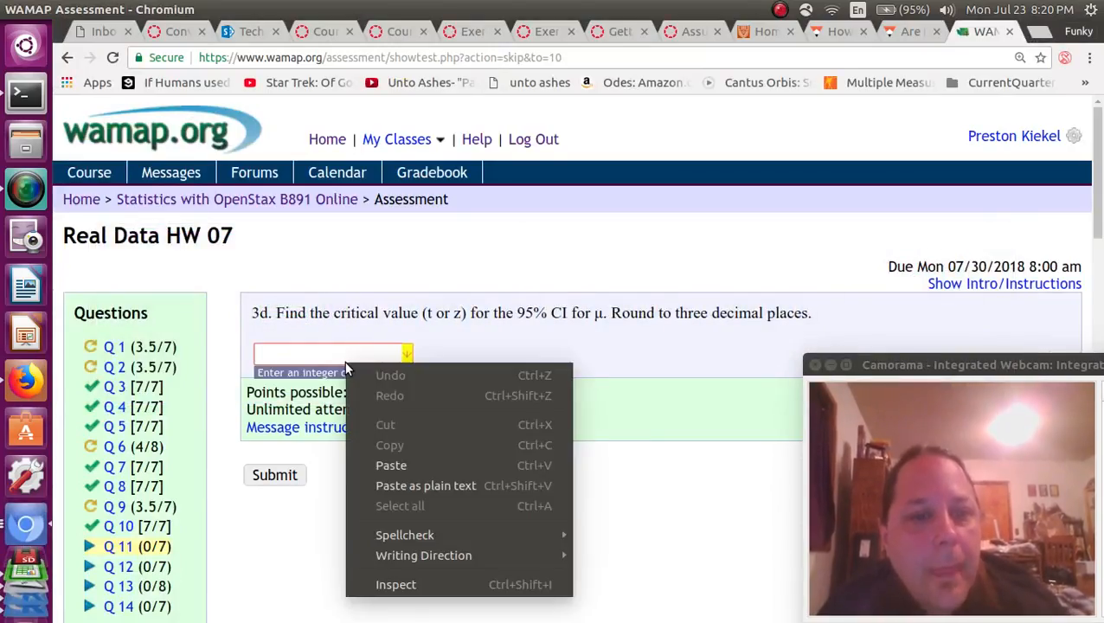
click(412, 469)
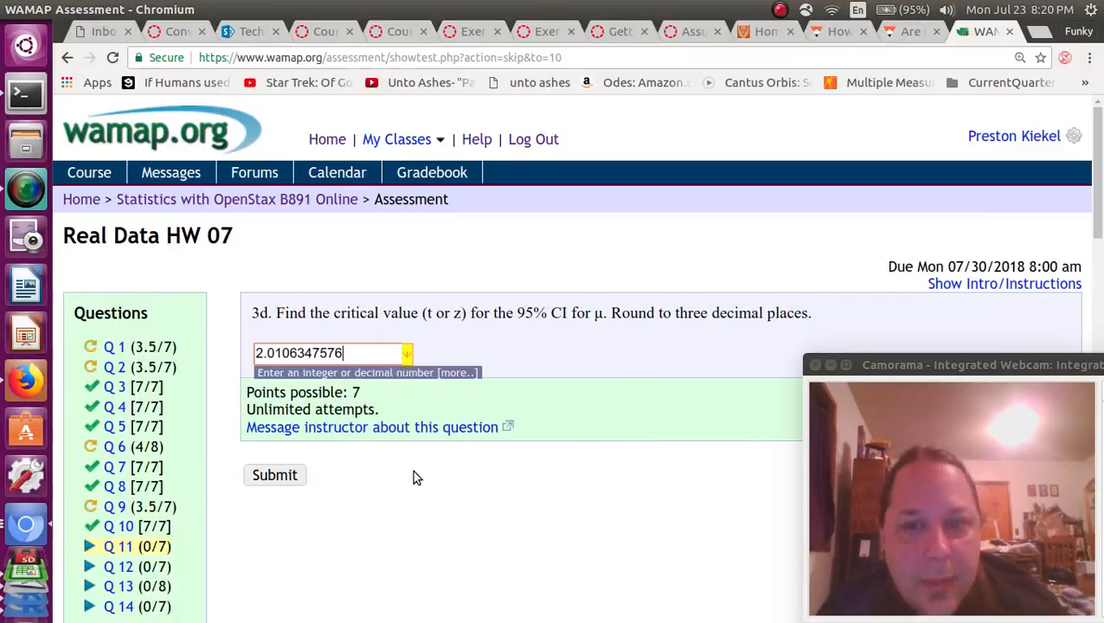
key(BackSpace)
key(BackSpace)
key(BackSpace)
key(BackSpace)
key(BackSpace)
key(BackSpace)
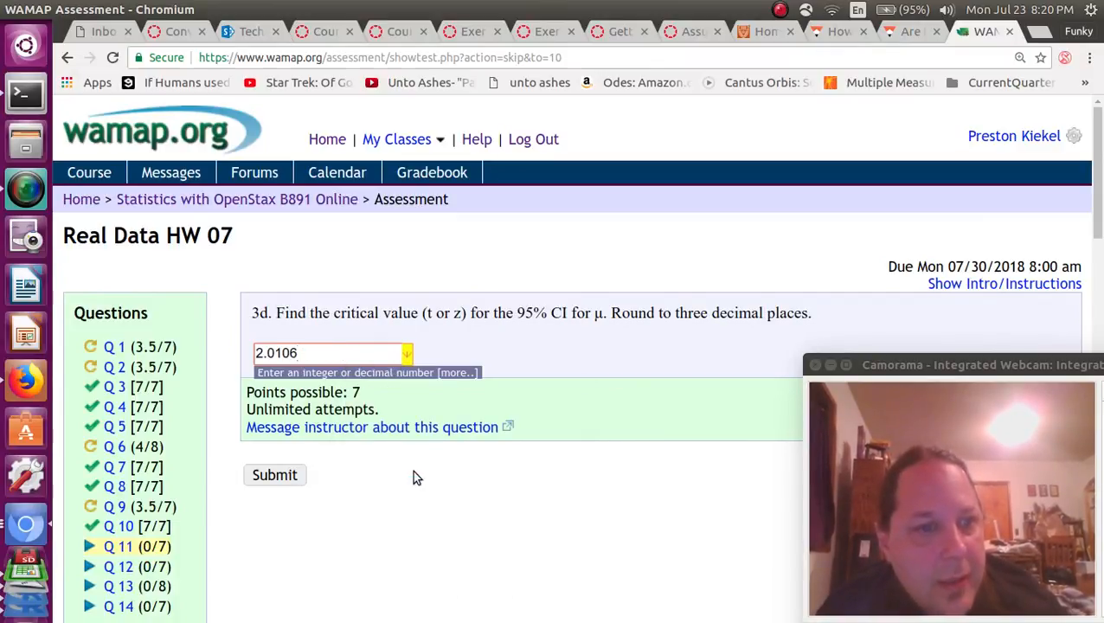
key(BackSpace)
key(BackSpace)
text(1)
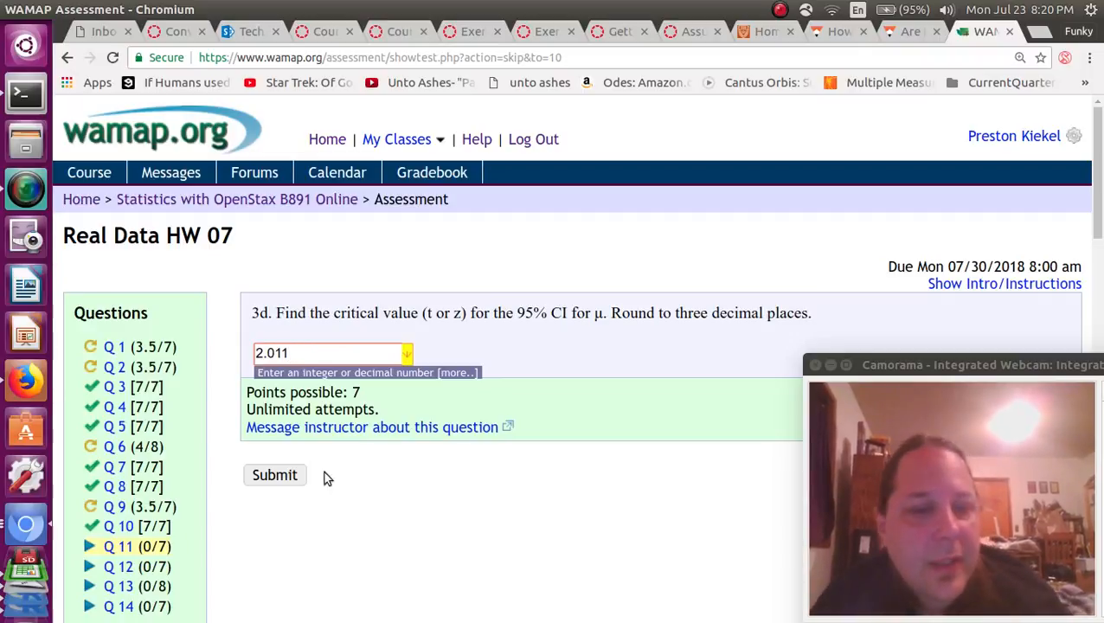
click(298, 475)
Open question 3e on the 95% confidence interval limits.
scroll(305, 478, down, 5)
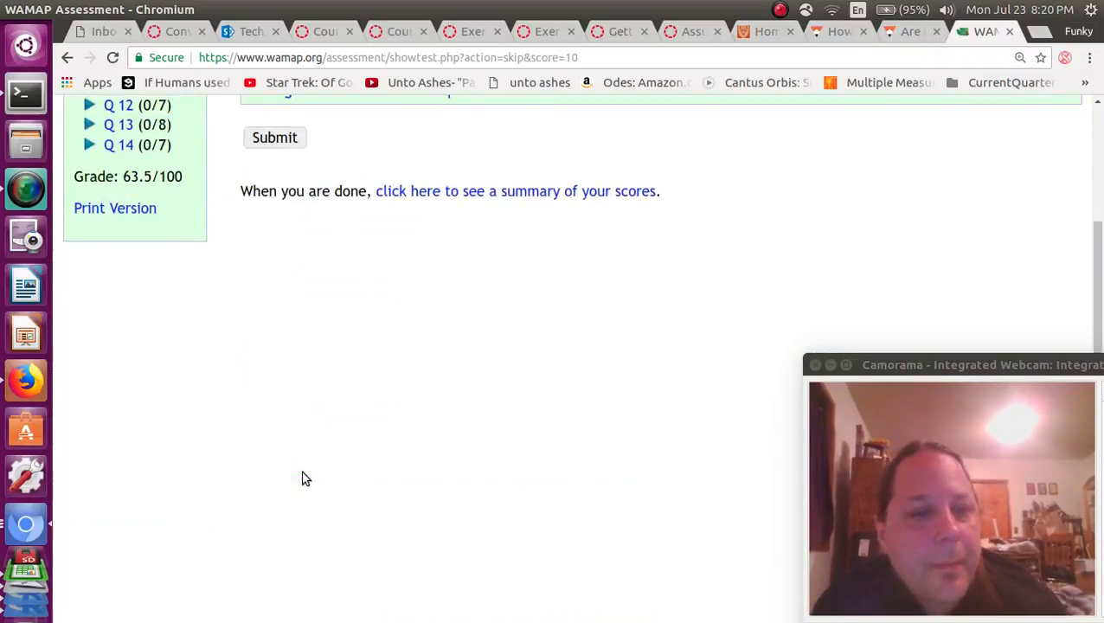
scroll(305, 478, up, 5)
scroll(305, 477, down, 1)
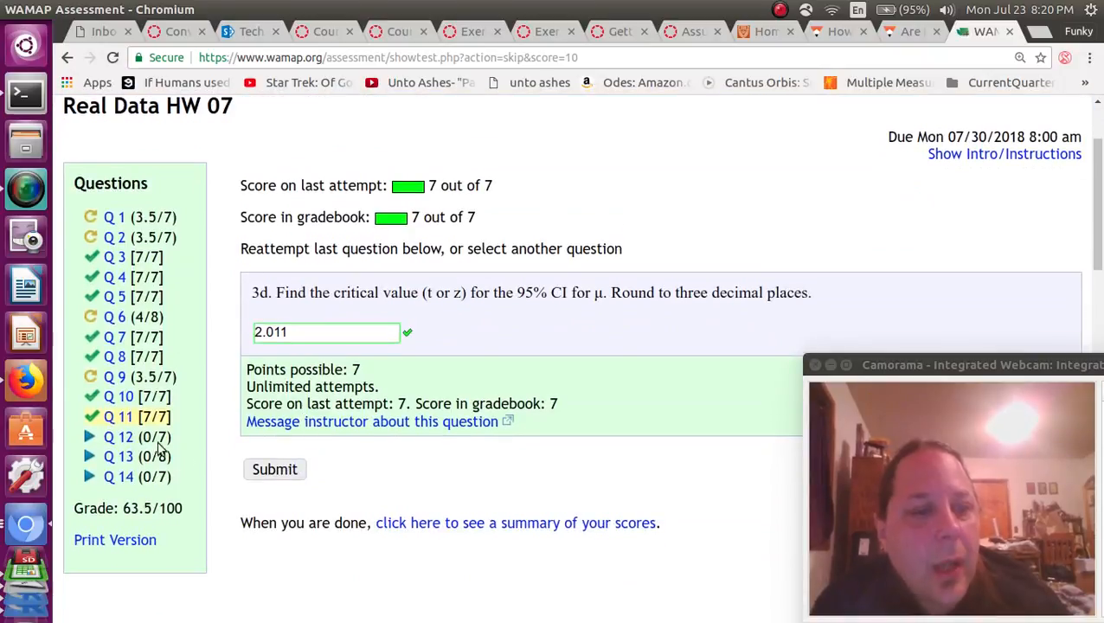
click(126, 442)
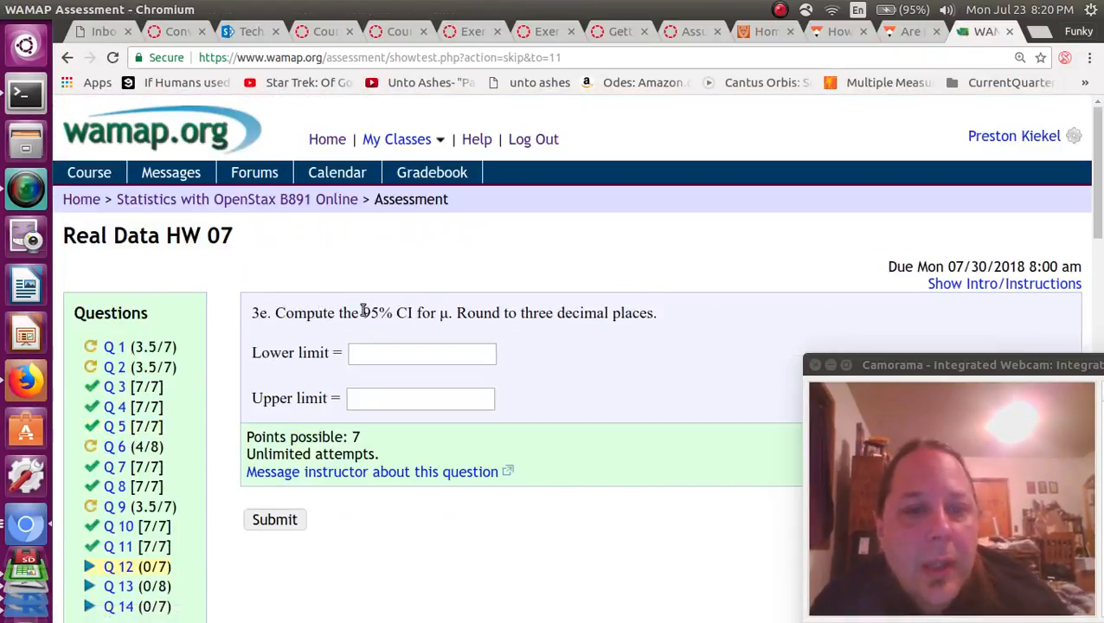
Copy the lower CI limit 62.85863 from R Commander into the Lower limit box.
drag(252, 312, 324, 313)
click(399, 351)
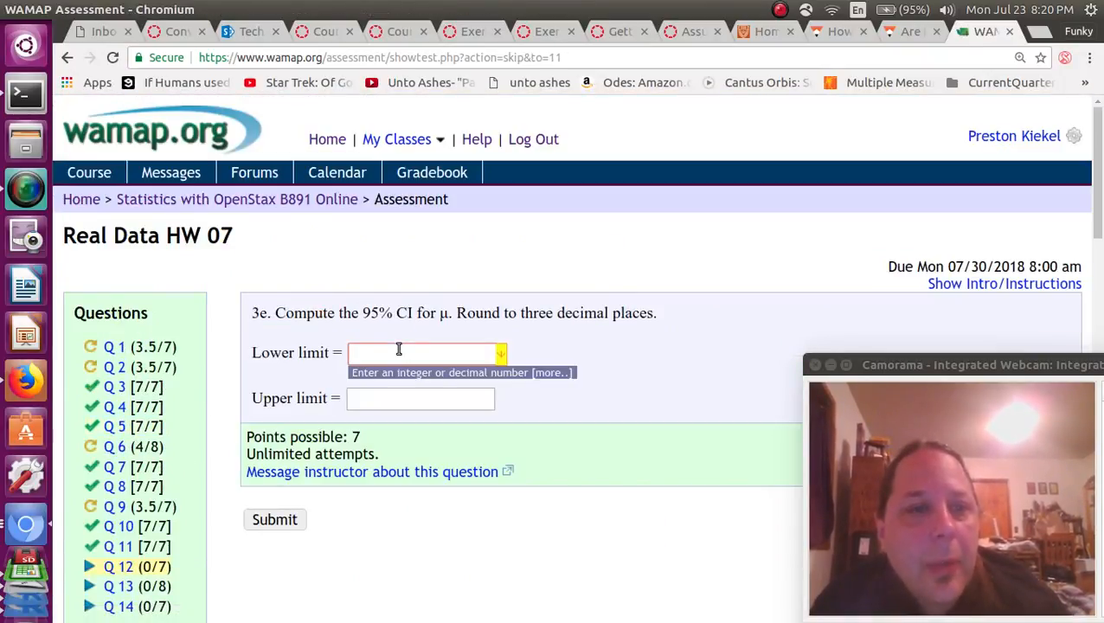
key(alt+Tab)
key(alt+Tab)
key(alt+Tab)
key(alt+Tab)
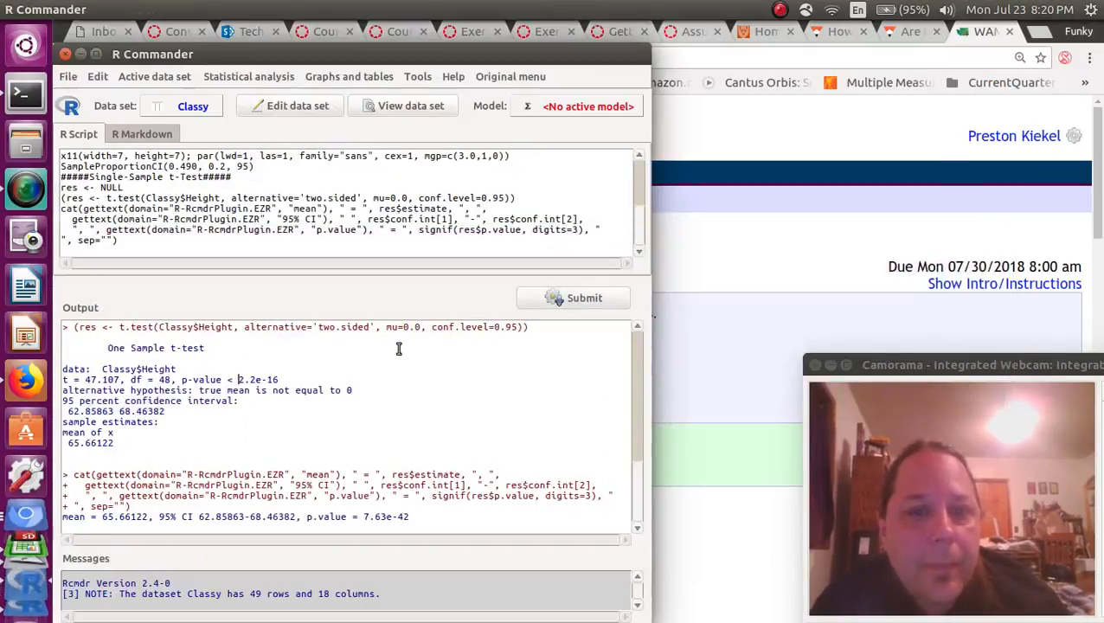
drag(113, 414, 56, 415)
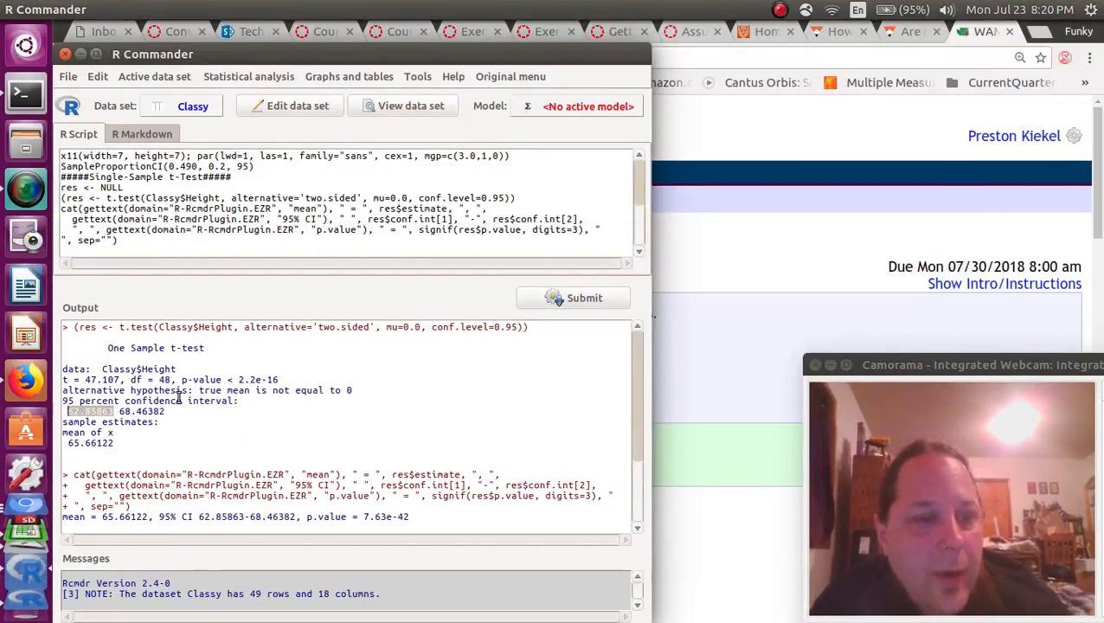
right_click(105, 411)
click(126, 436)
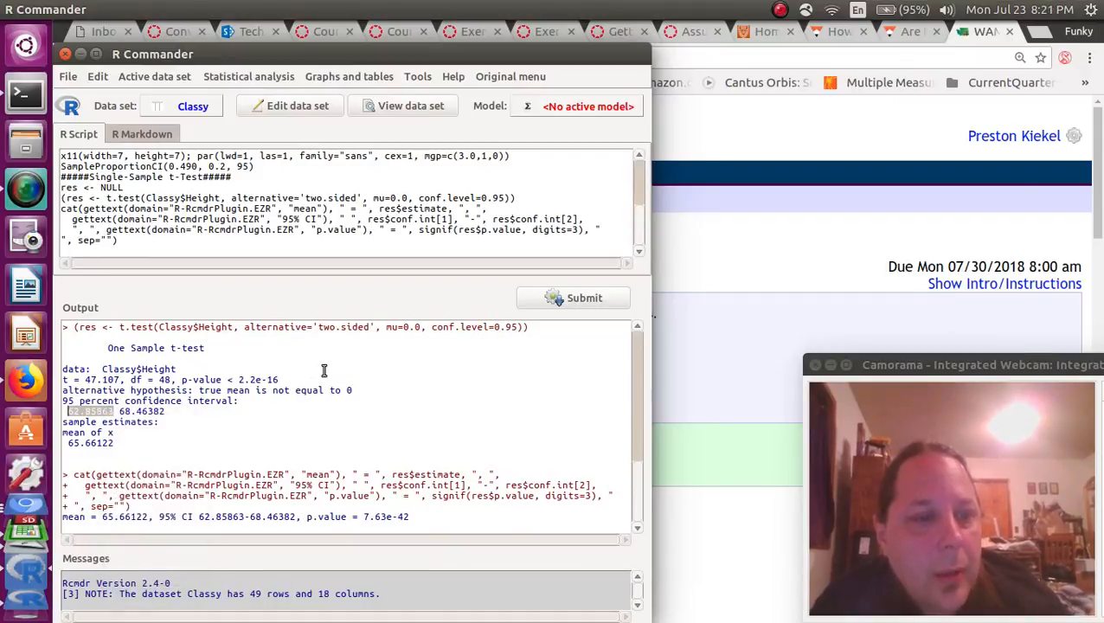
key(alt+Tab)
right_click(400, 346)
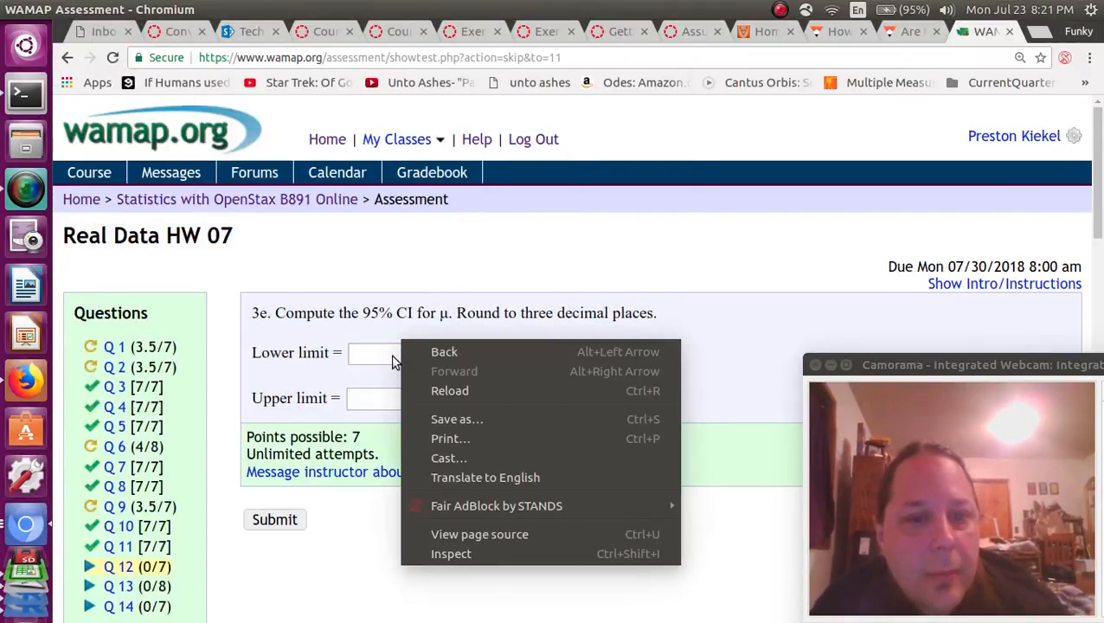
key(Escape)
right_click(391, 354)
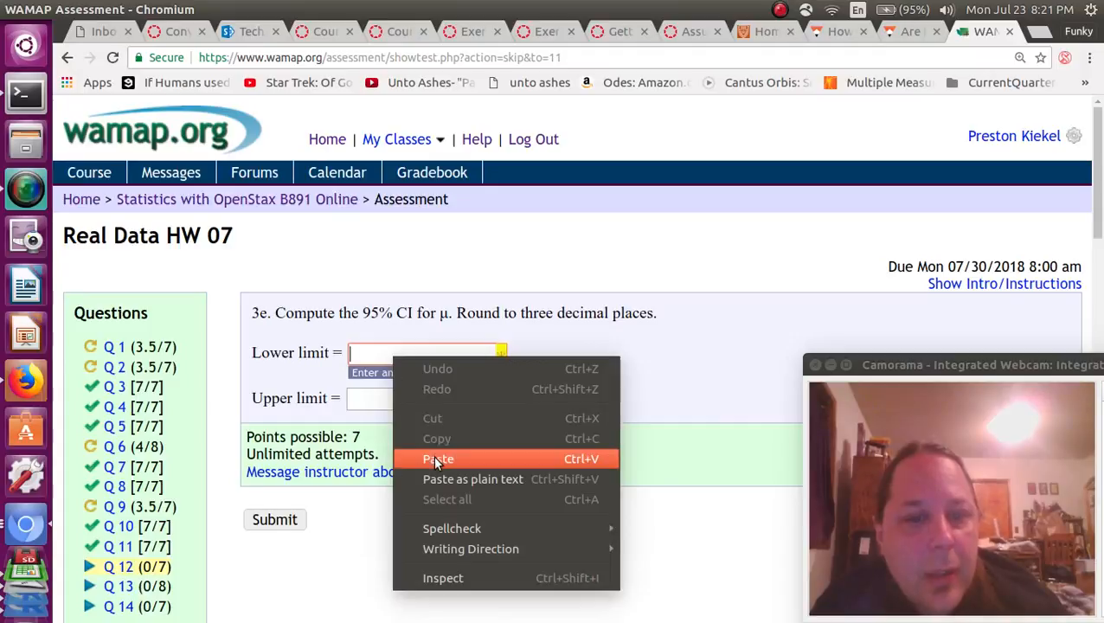
click(438, 459)
click(385, 406)
Copy the upper CI limit 68.46382 from R Commander into the Upper limit box.
key(alt+Tab)
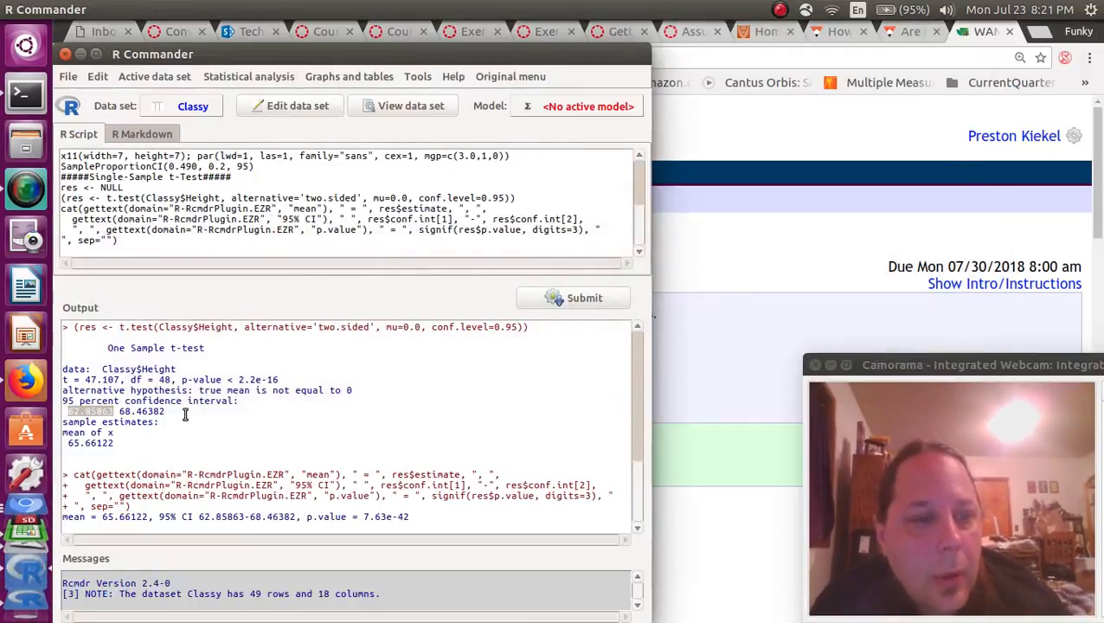
drag(165, 412, 126, 414)
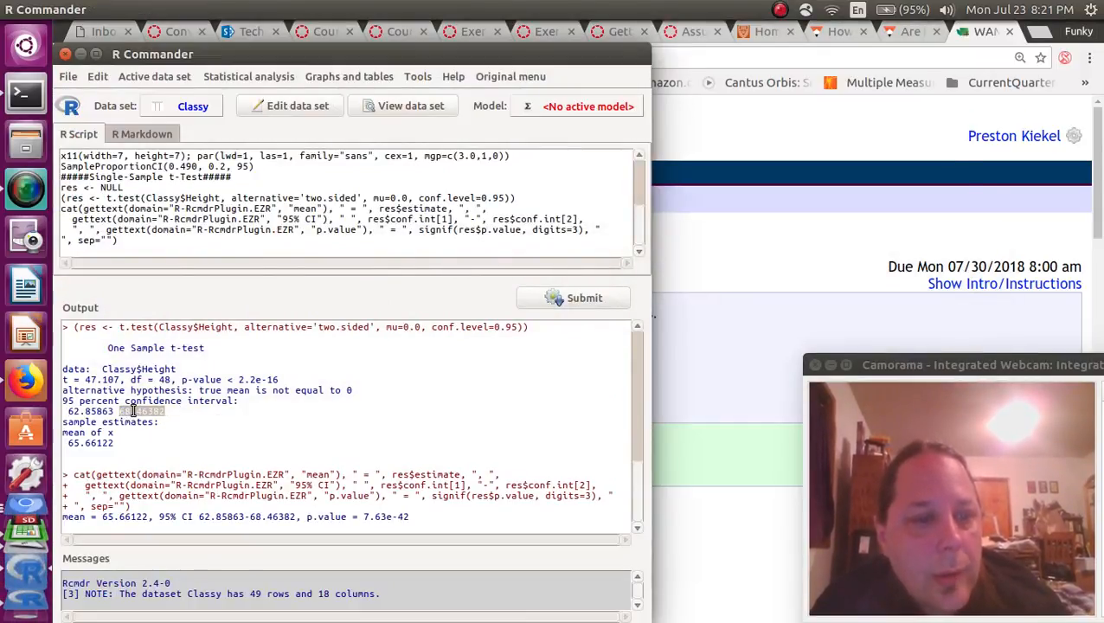
right_click(131, 412)
click(145, 431)
key(alt+Tab)
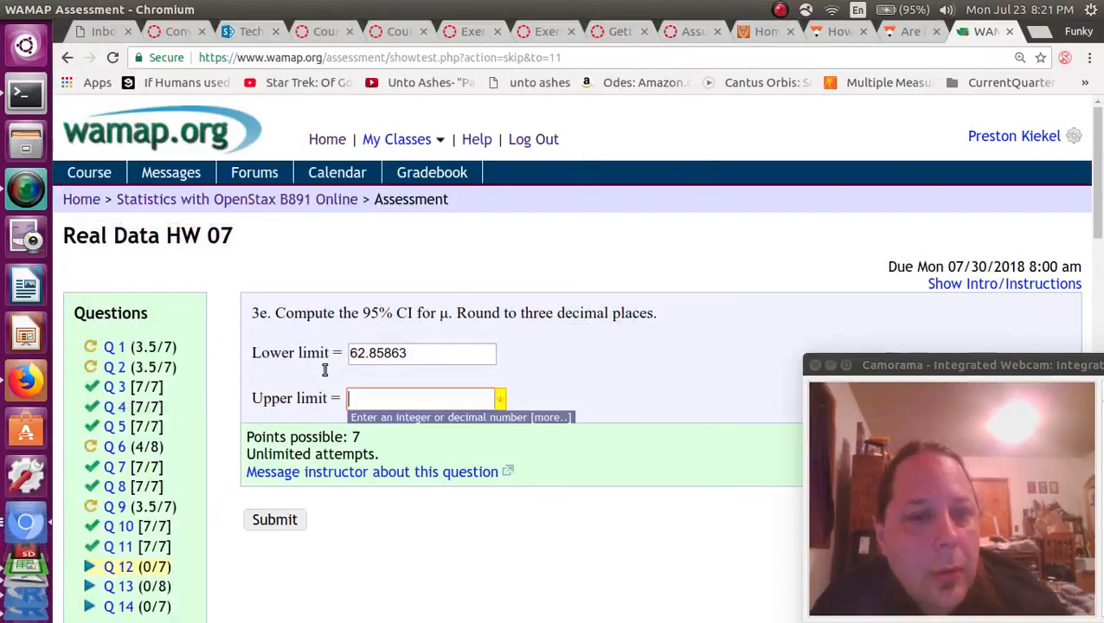
right_click(370, 398)
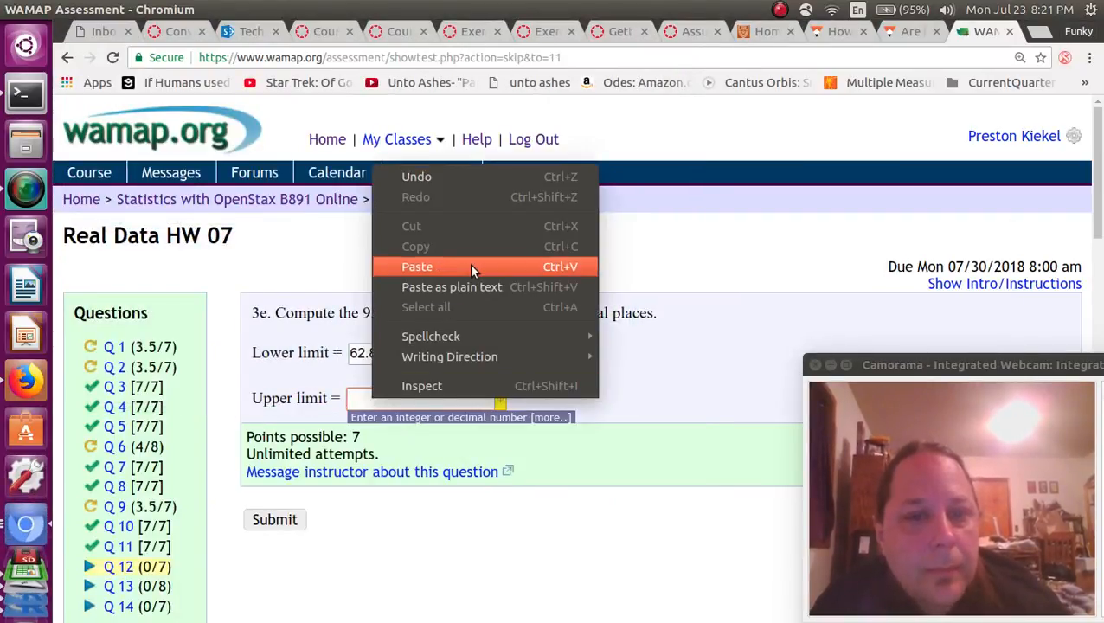
click(471, 268)
Round the limits to 62.859 and 68.464 and submit question 3e.
drag(385, 353, 480, 362)
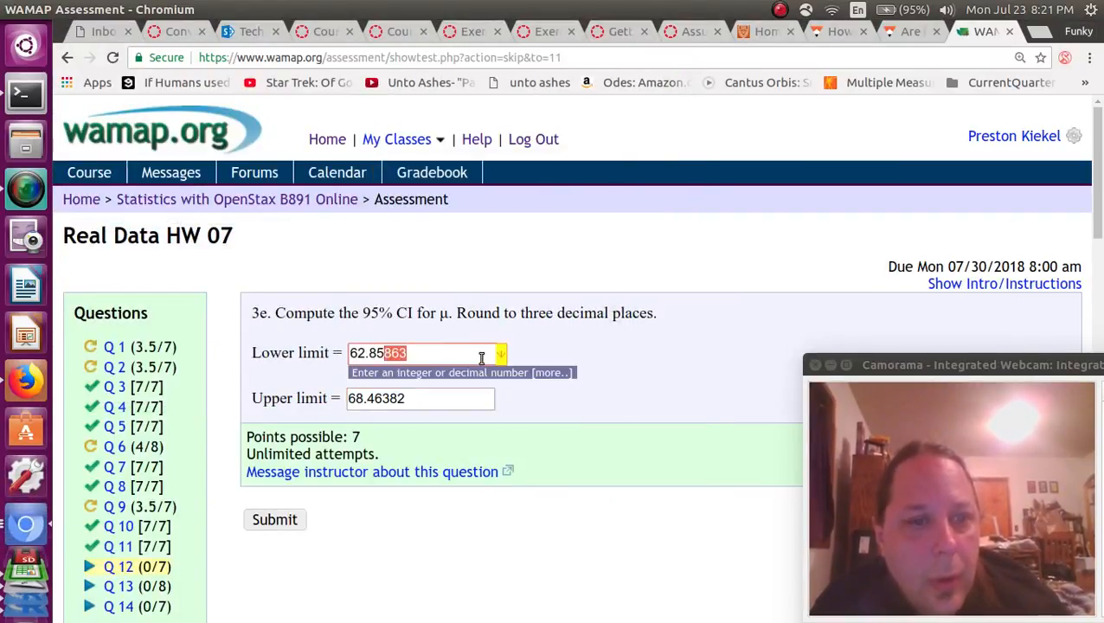
text(9)
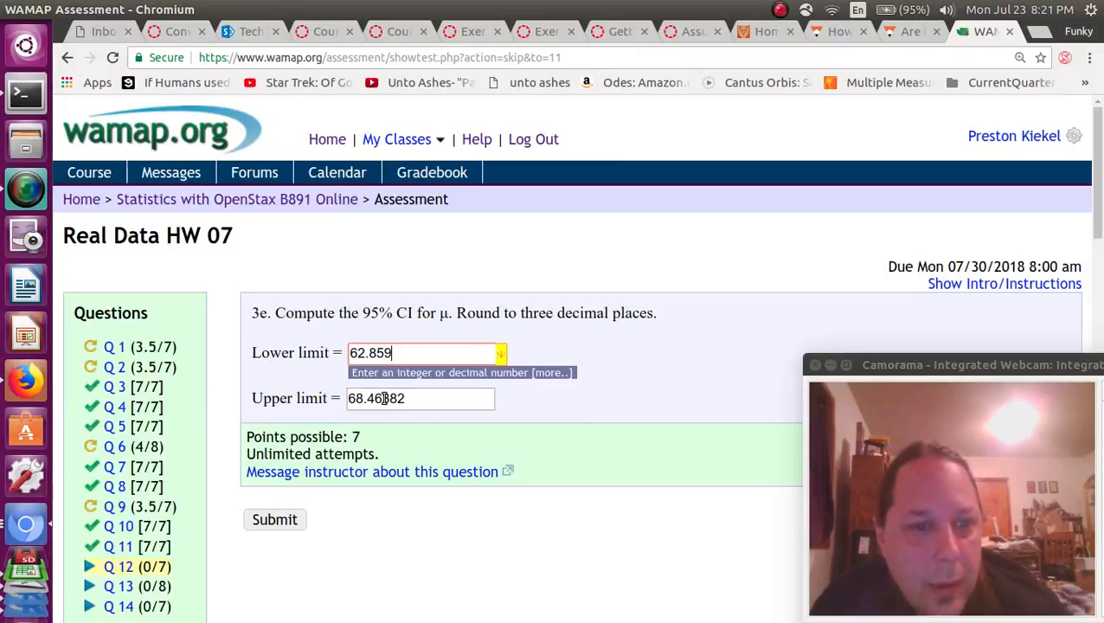
drag(385, 398, 450, 401)
text(4)
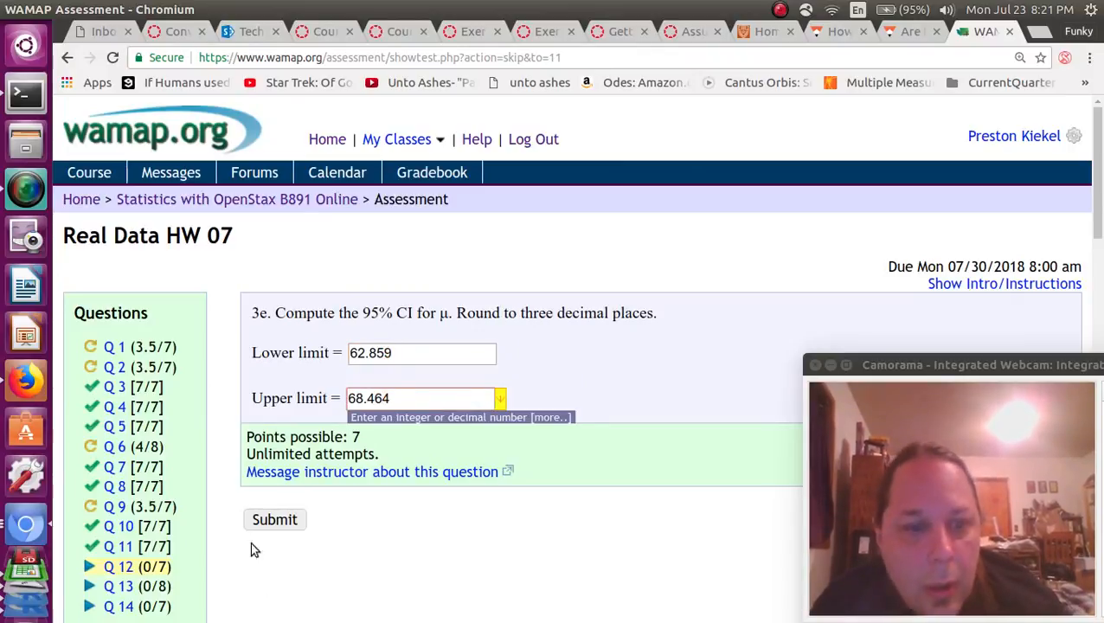
click(266, 522)
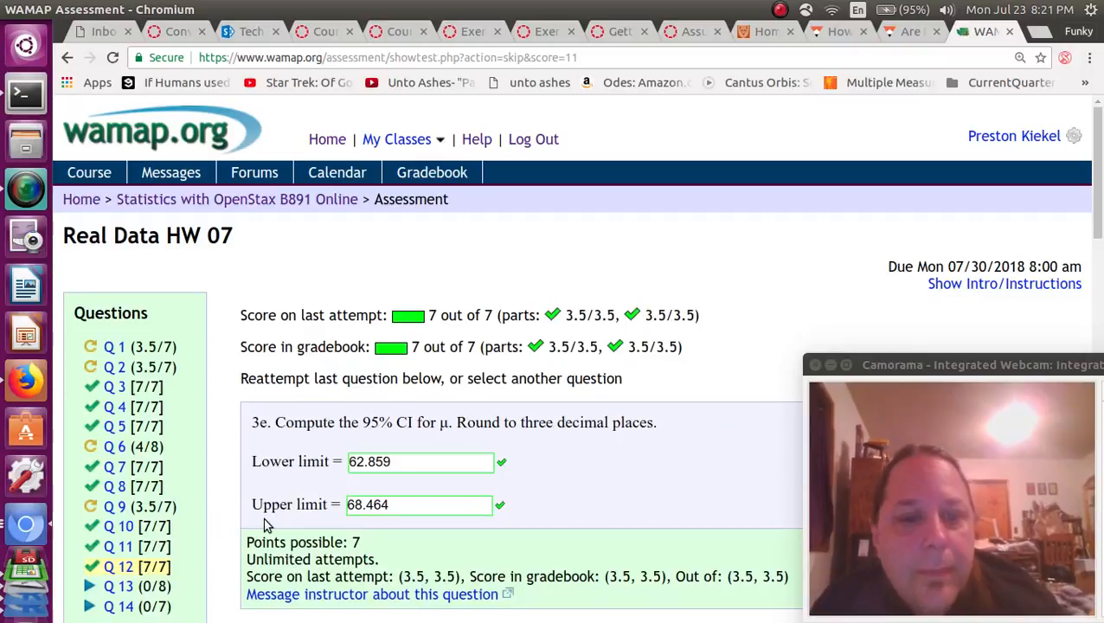
scroll(265, 522, down, 1)
click(121, 523)
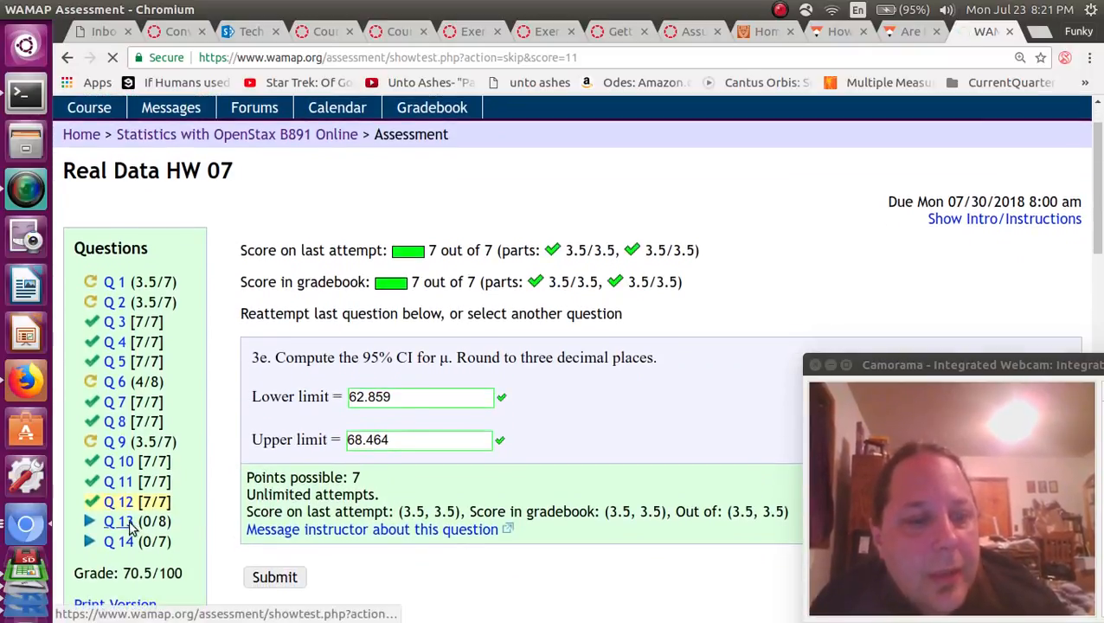
drag(319, 312, 410, 298)
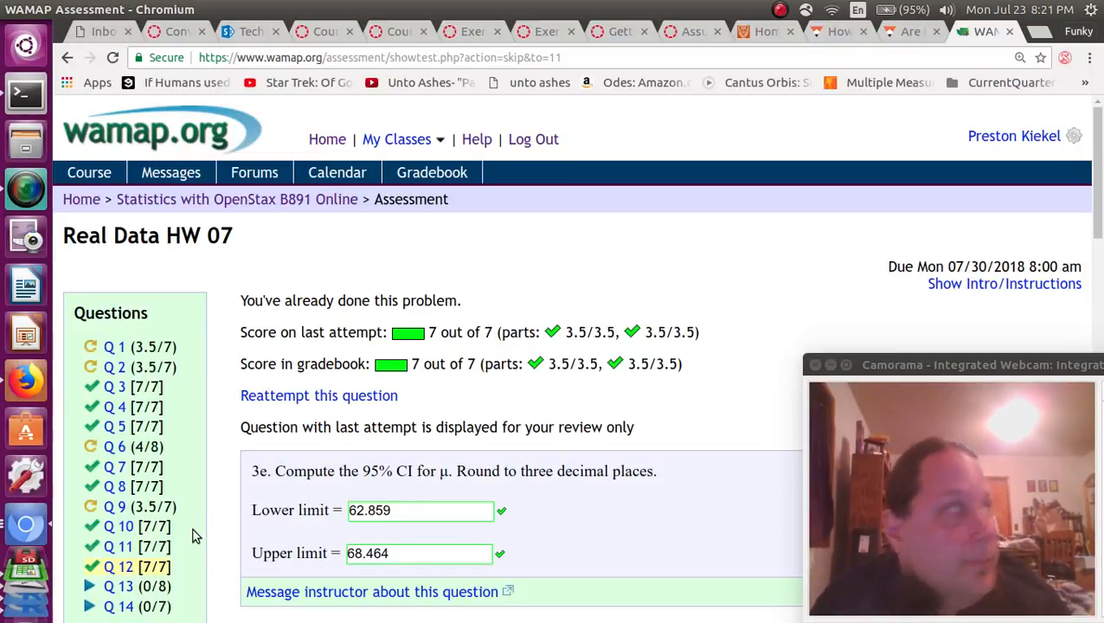
Read question 3f about a 61-inch mean, rechecking the interval on question 12.
click(121, 591)
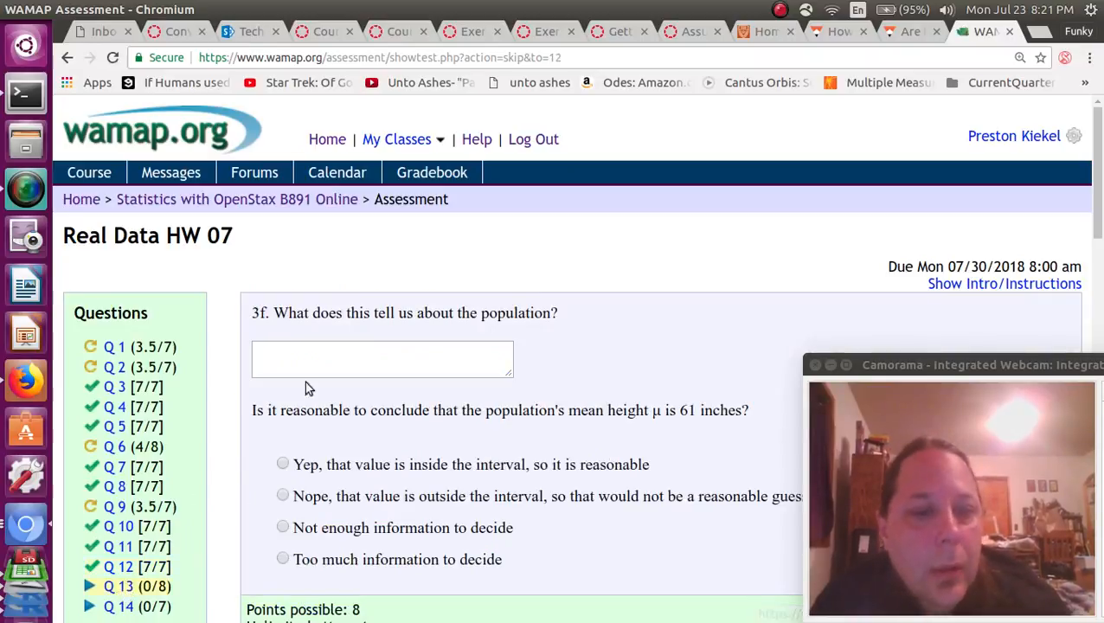
click(336, 358)
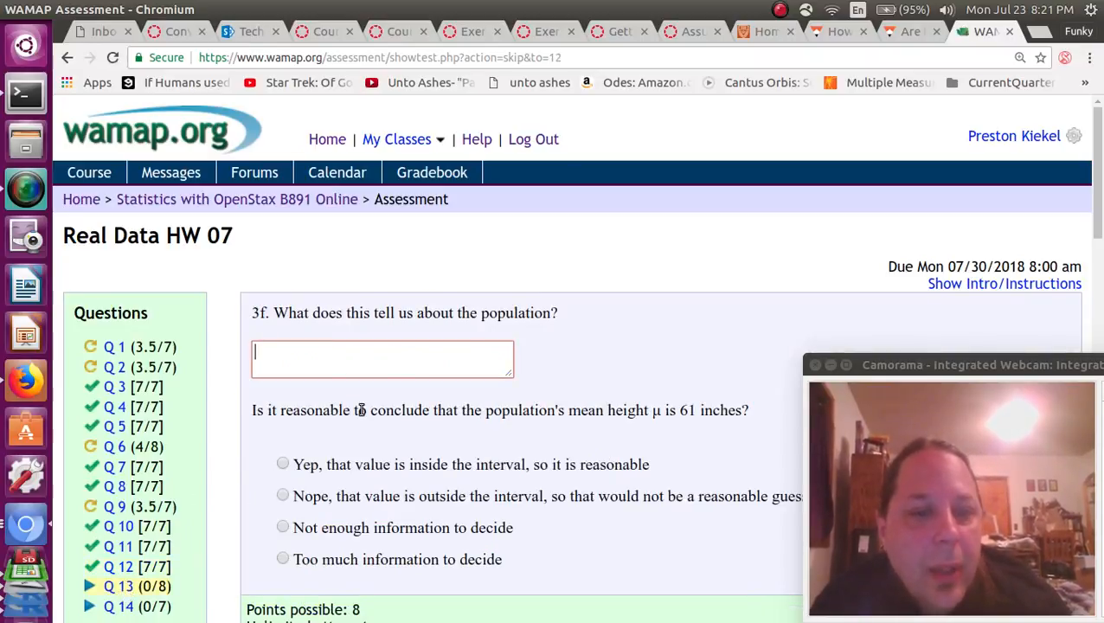
drag(368, 411, 418, 426)
scroll(418, 425, down, 3)
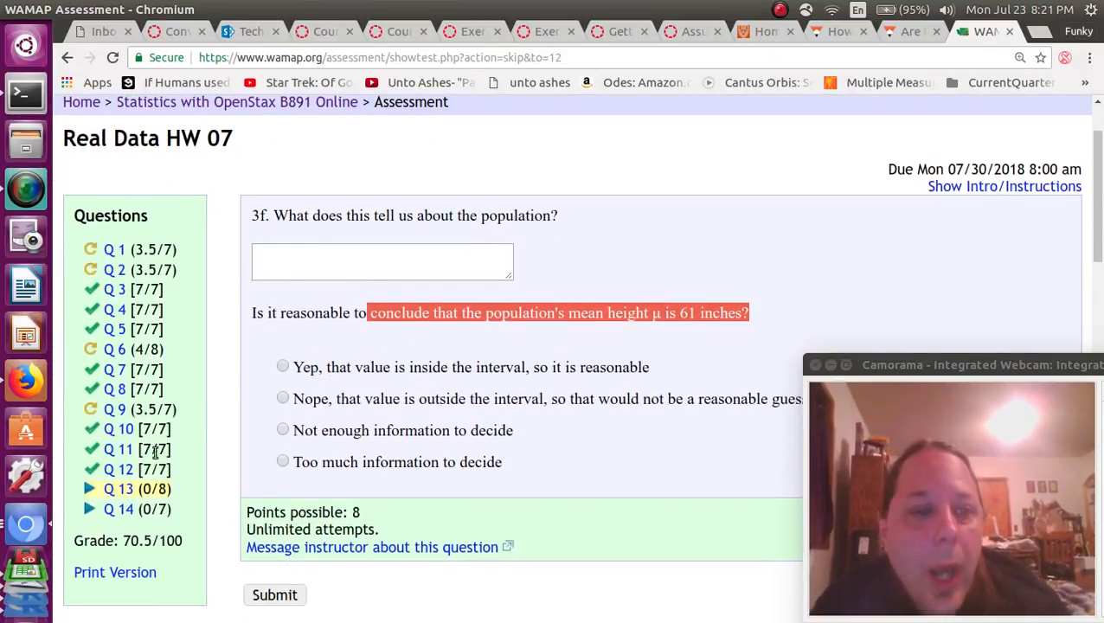
click(128, 475)
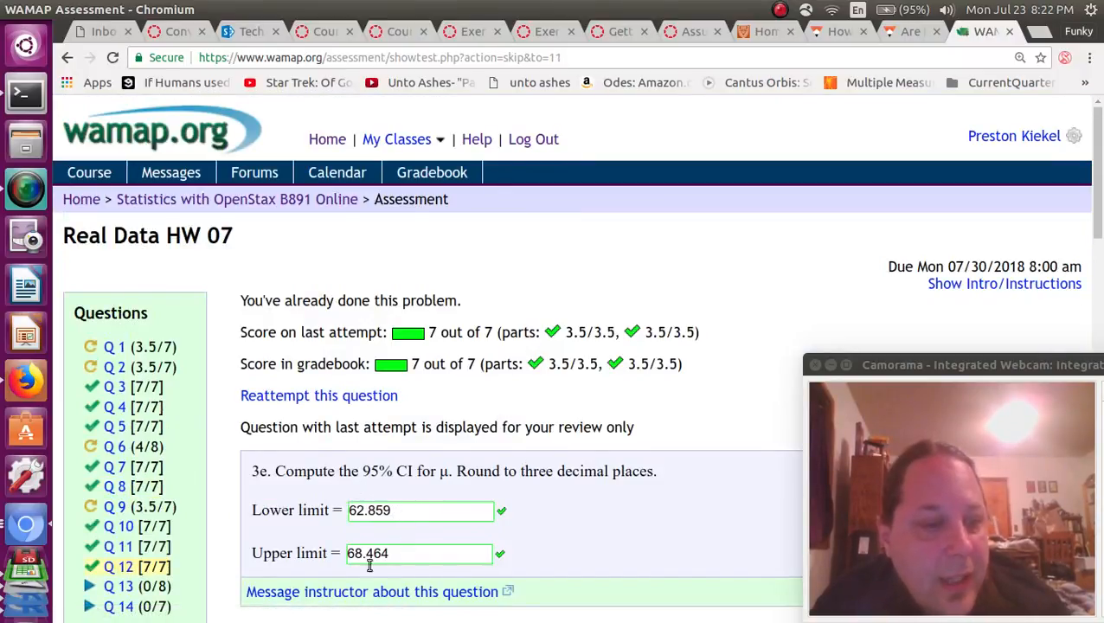
click(121, 586)
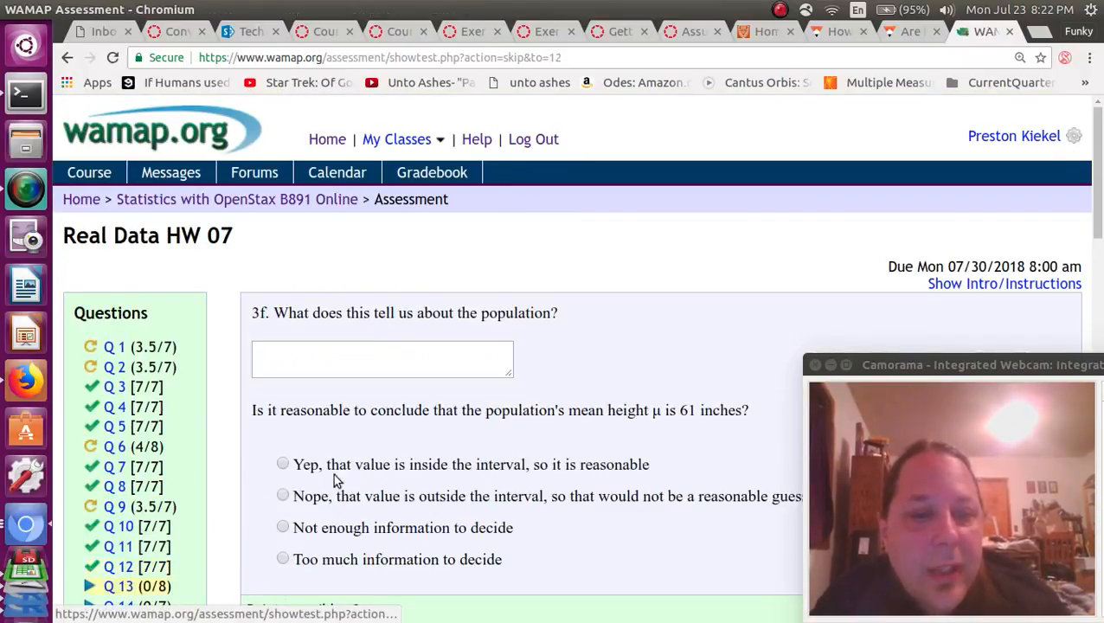
Answer that 61 inches is outside the interval and submit despite the unanswered part.
click(283, 495)
scroll(401, 327, down, 5)
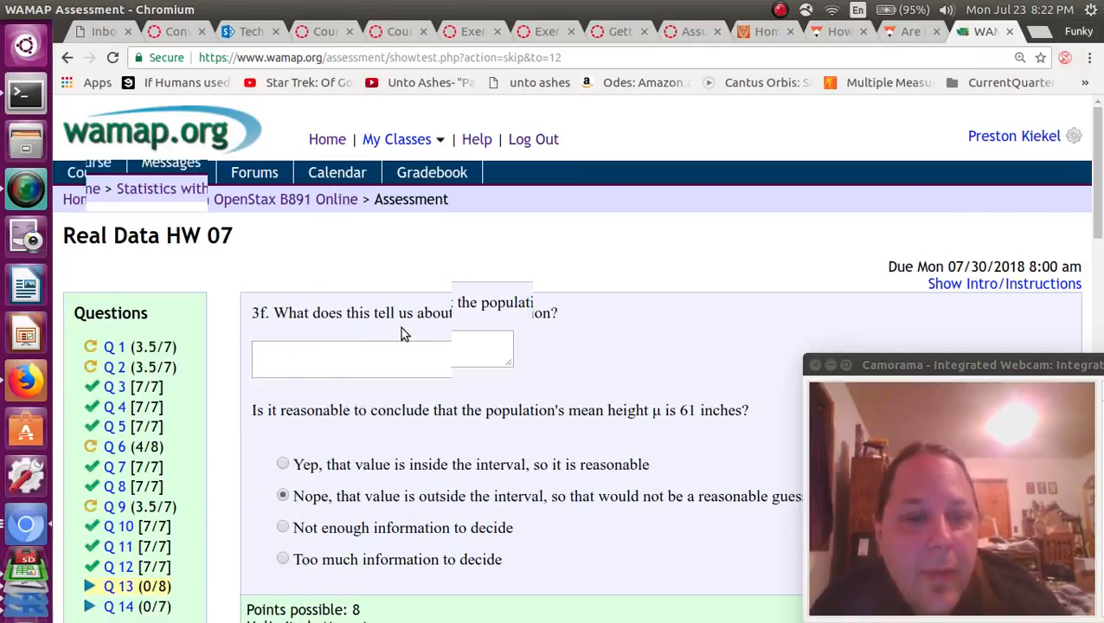
click(274, 231)
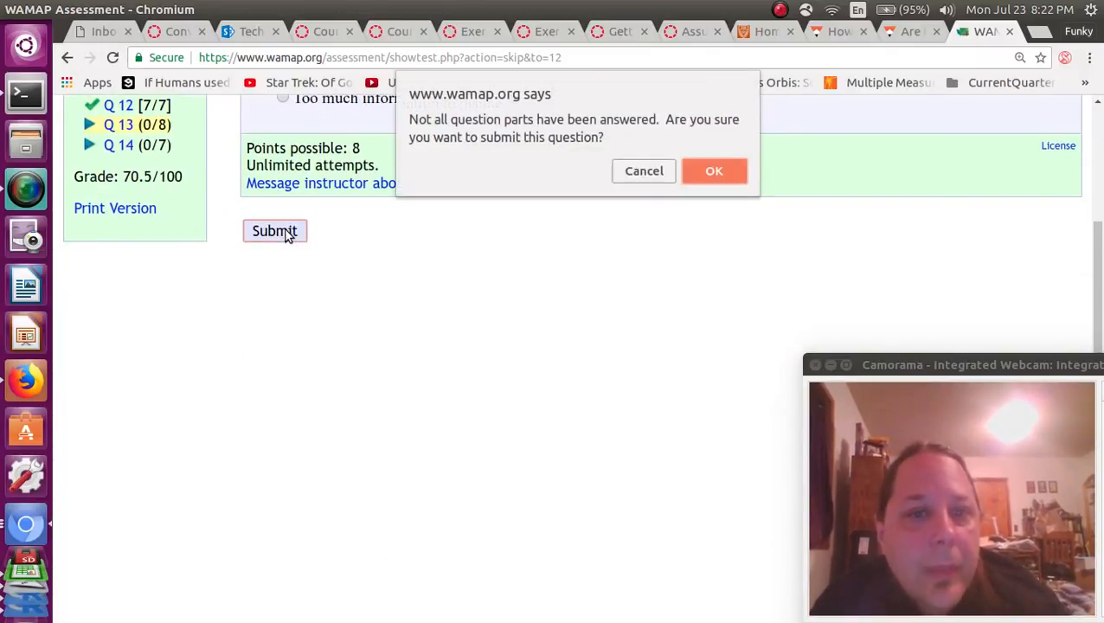
click(698, 181)
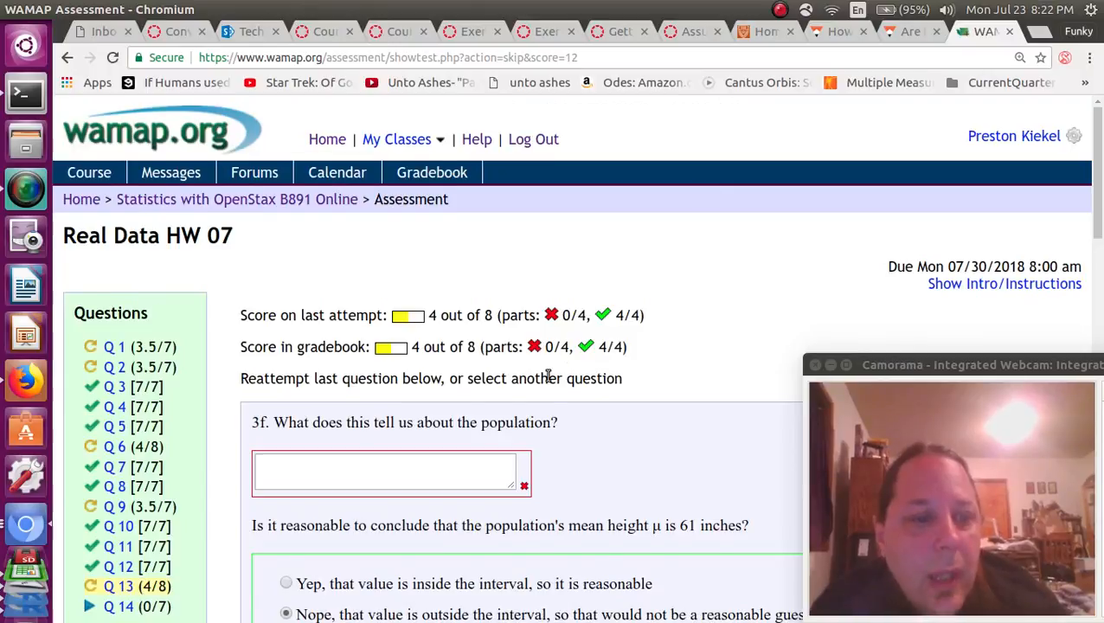
Open question 3g on the sample standard deviation and switch to R Commander.
scroll(547, 376, down, 5)
click(118, 145)
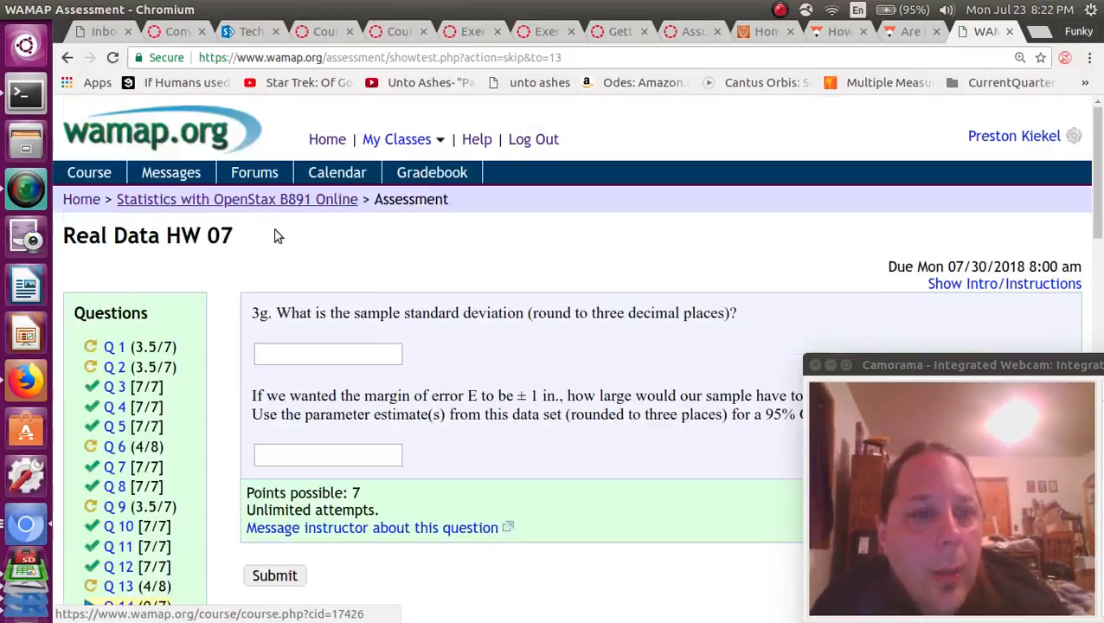
drag(299, 313, 493, 313)
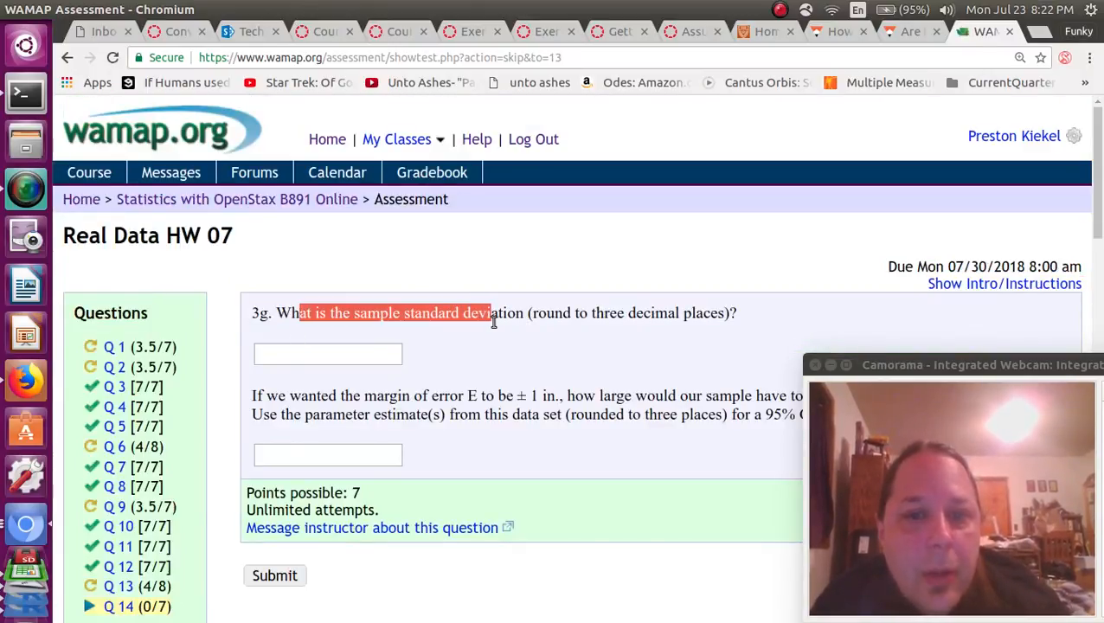
key(alt+Tab)
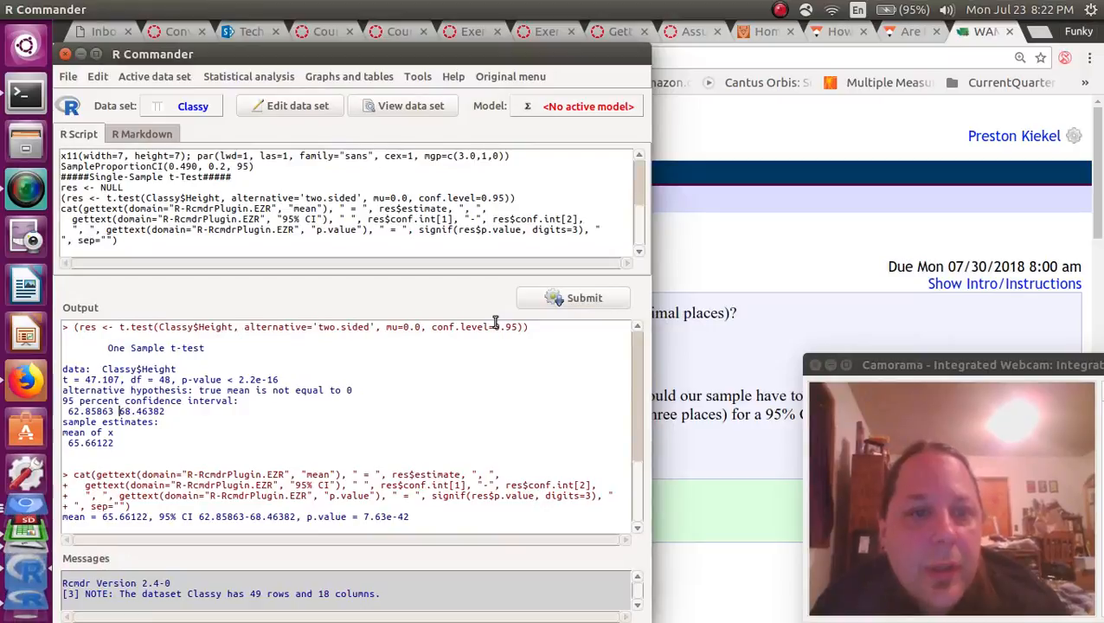
Run a numerical summary of Height in the Classy data.
click(251, 81)
click(270, 107)
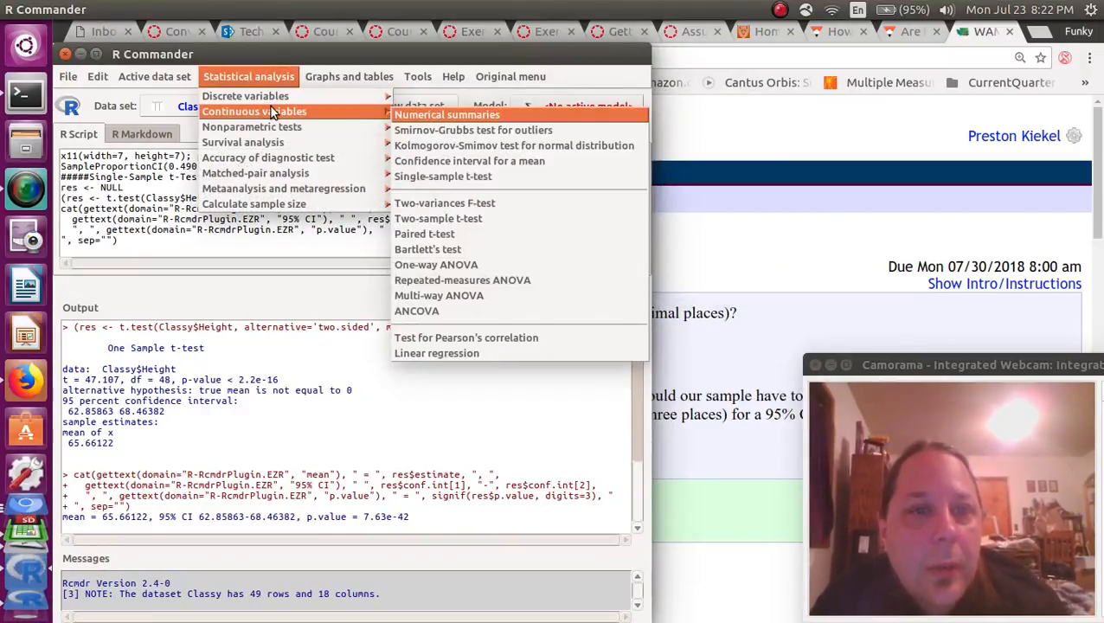
click(437, 114)
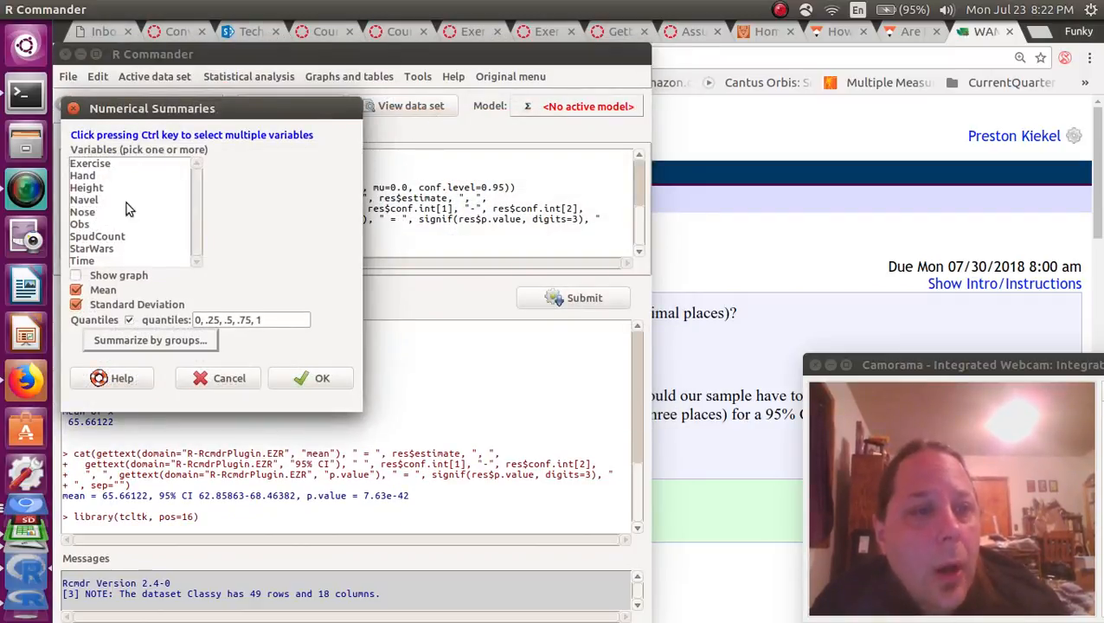
click(94, 188)
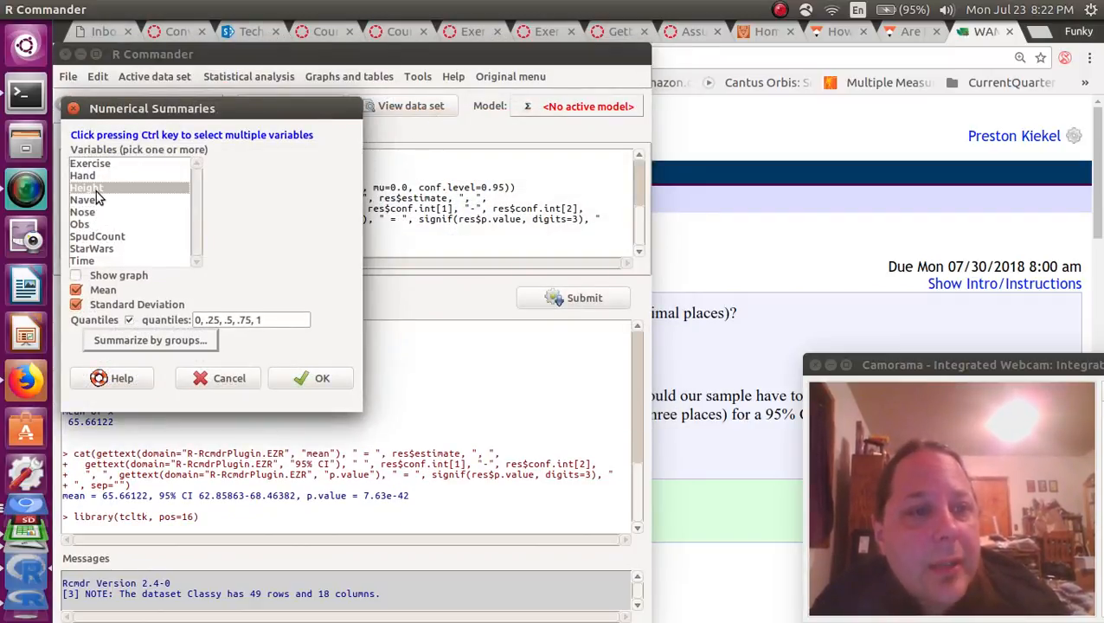
click(317, 382)
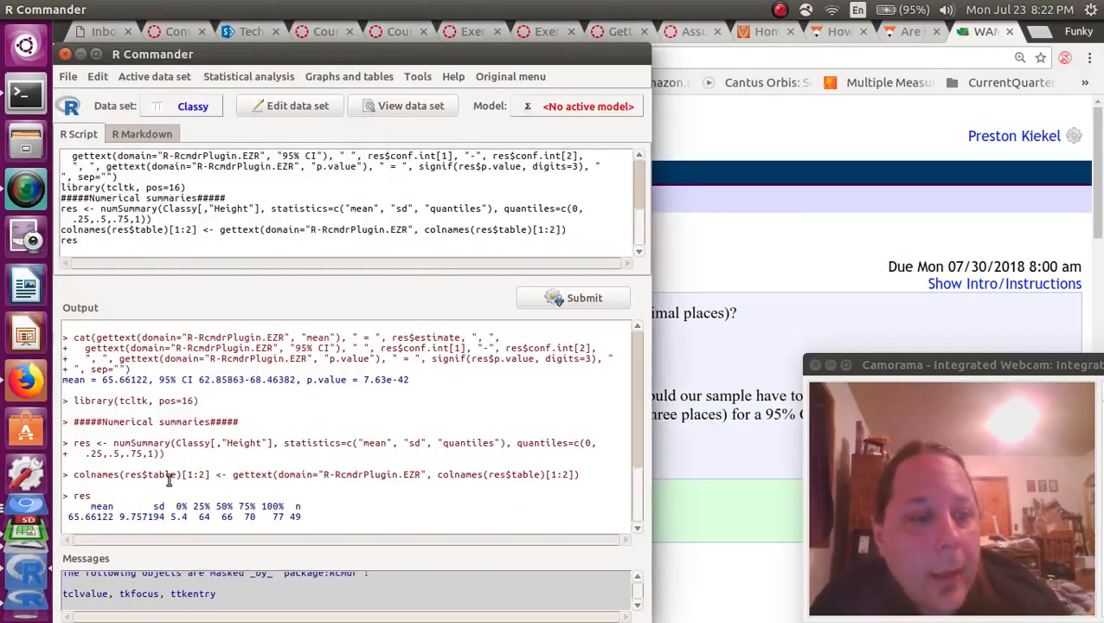
Copy the standard deviation 9.757194 from the output and return to WAMAP.
mouse_move(119, 518)
mouse_down()
mouse_move(165, 516)
mouse_move(119, 517)
mouse_up()
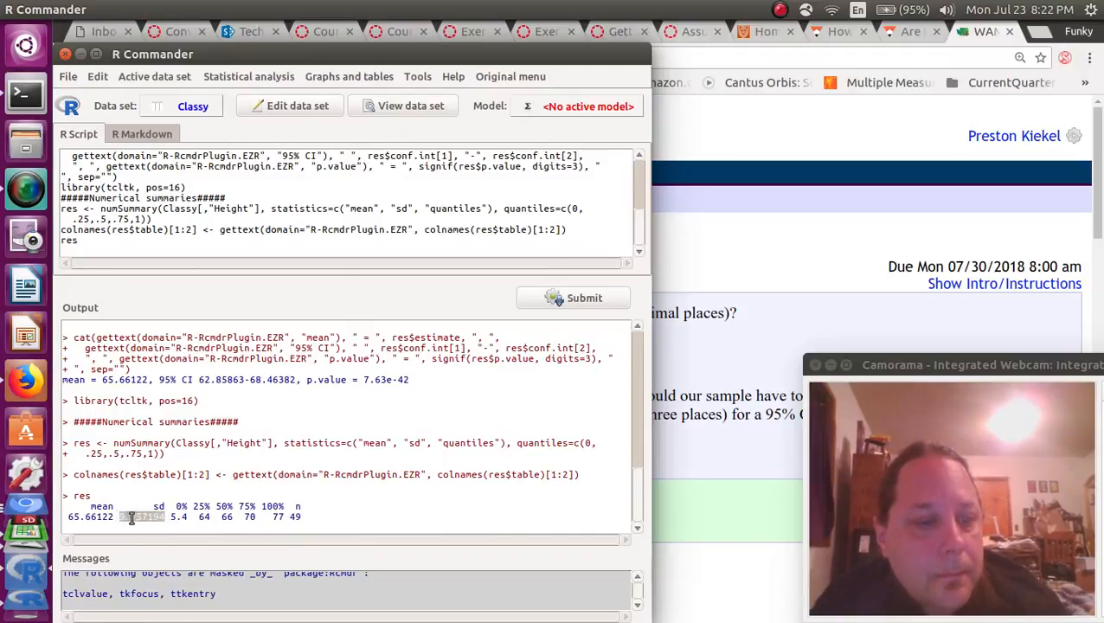
right_click(130, 517)
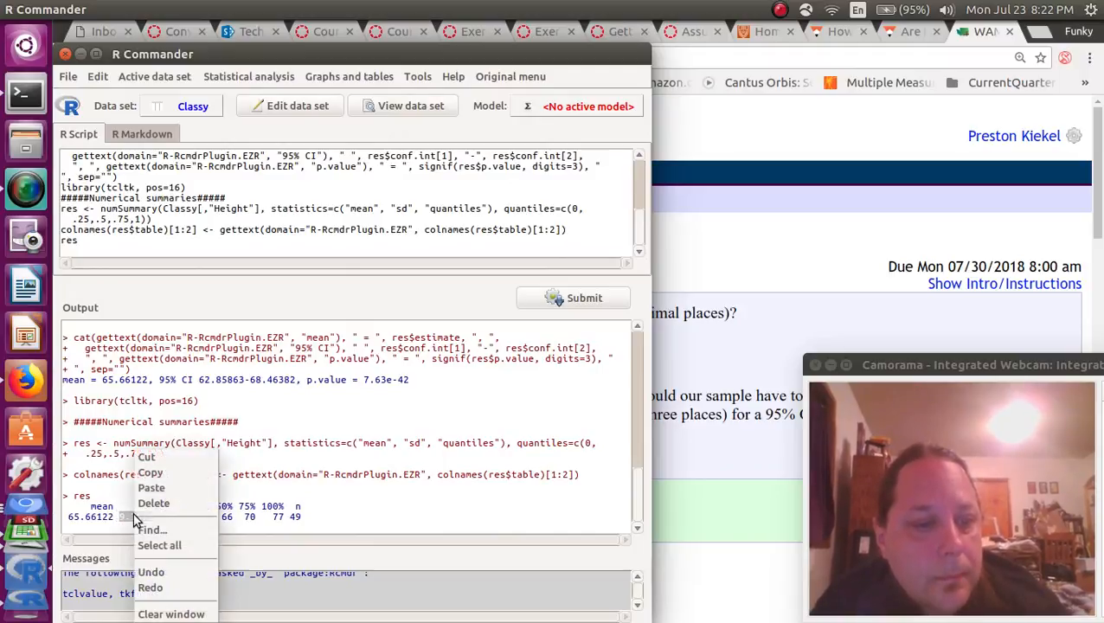
click(177, 472)
key(alt+Tab)
Paste the standard deviation into question 3g's first answer box and trim it to 9.757.
right_click(379, 358)
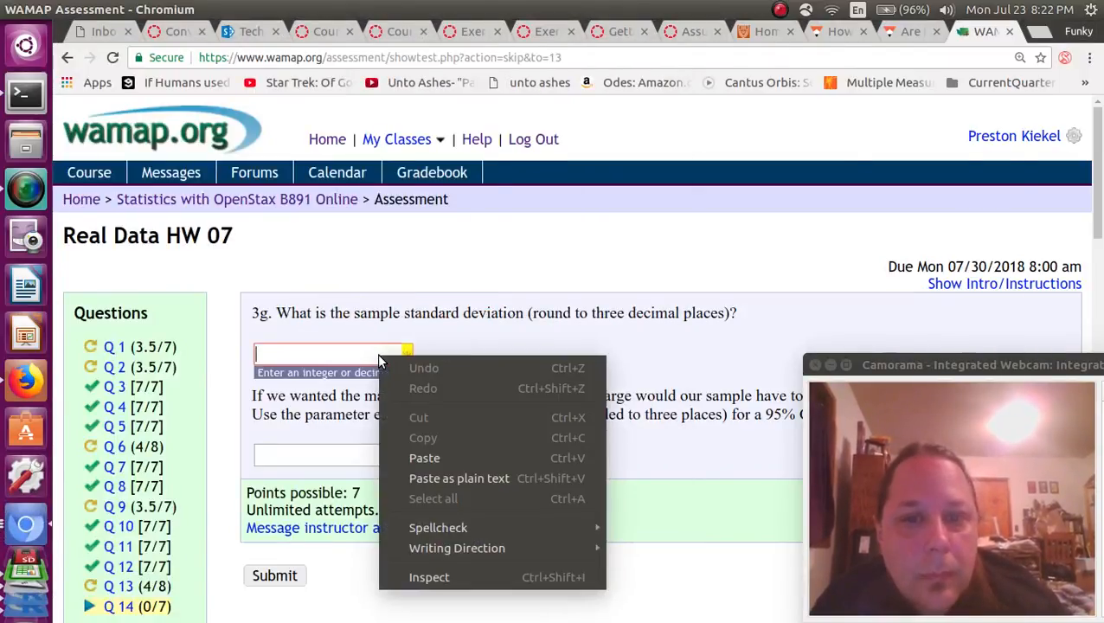
click(424, 457)
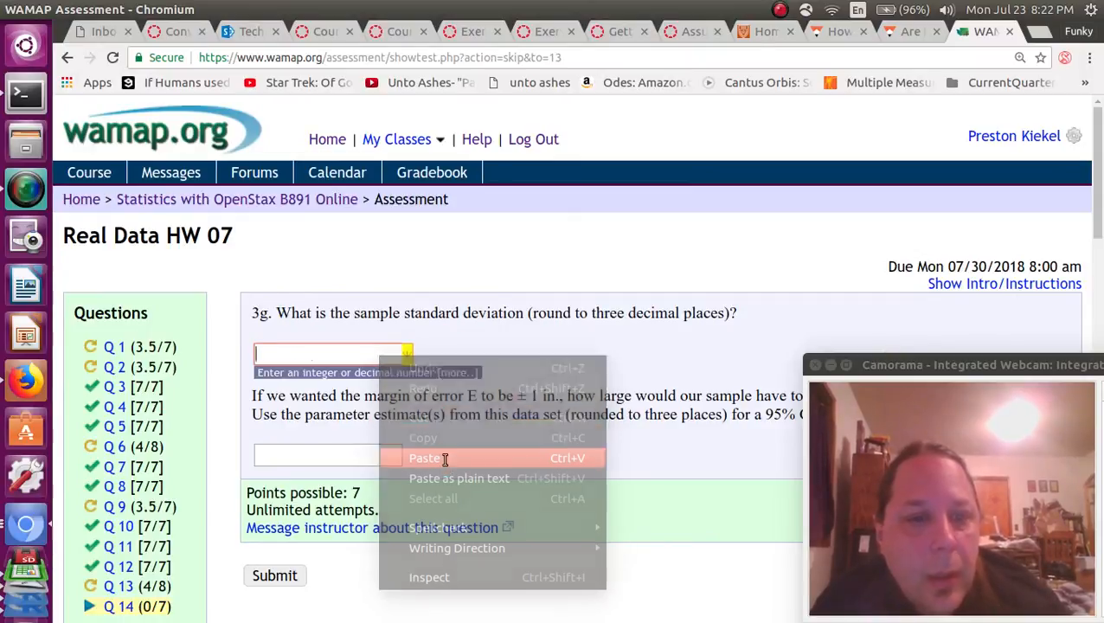
drag(290, 355, 345, 354)
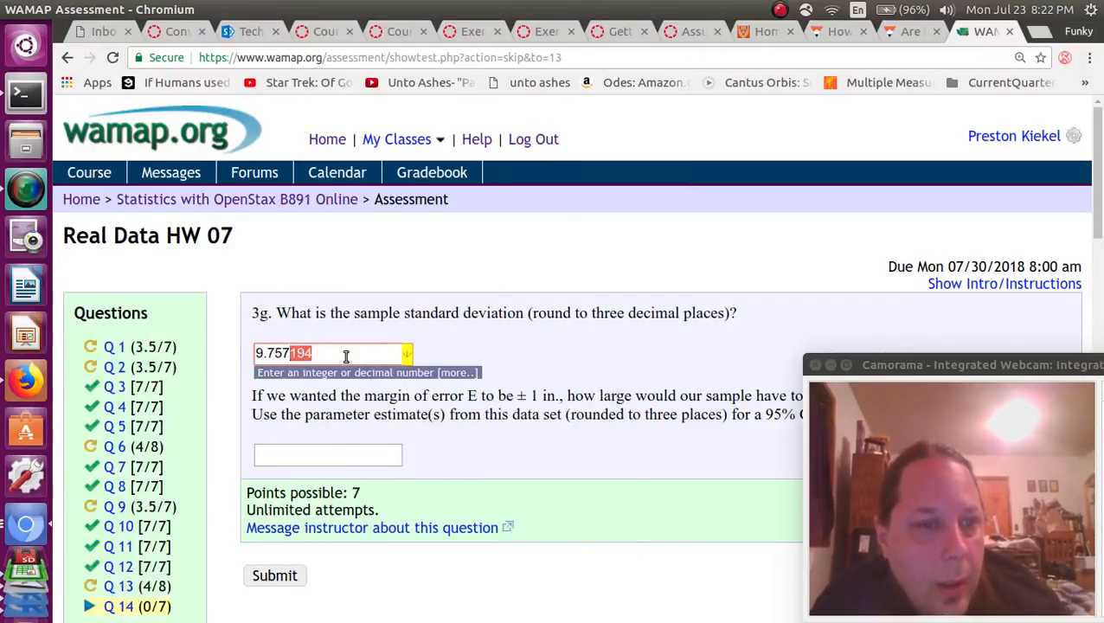
key(BackSpace)
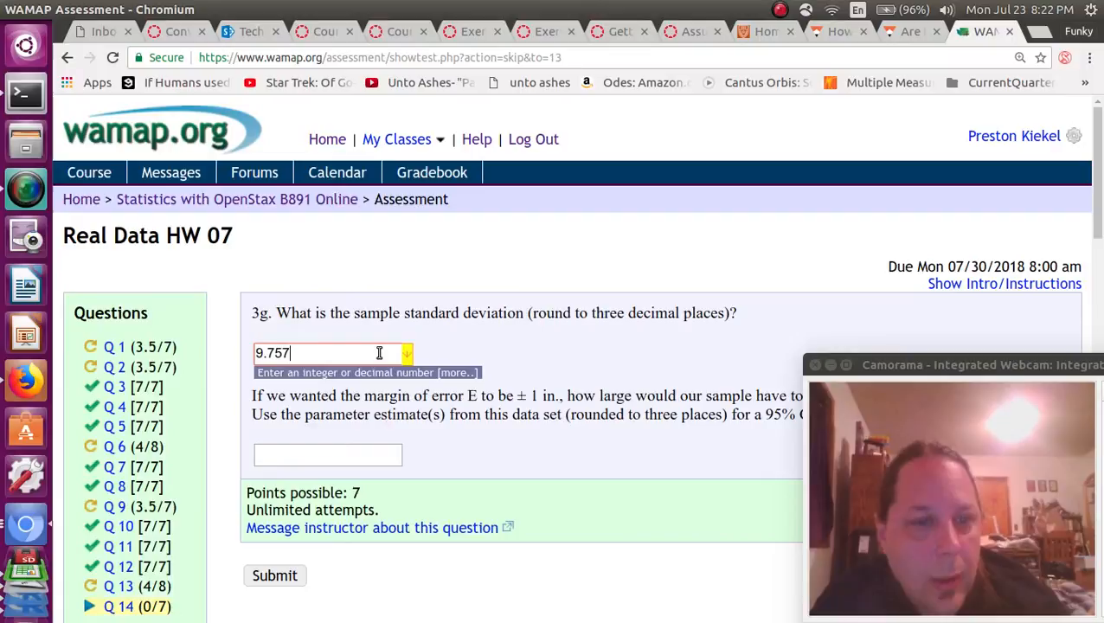
click(317, 447)
click(361, 397)
Copy the 9.757 answer and return to R Commander.
scroll(361, 397, down, 2)
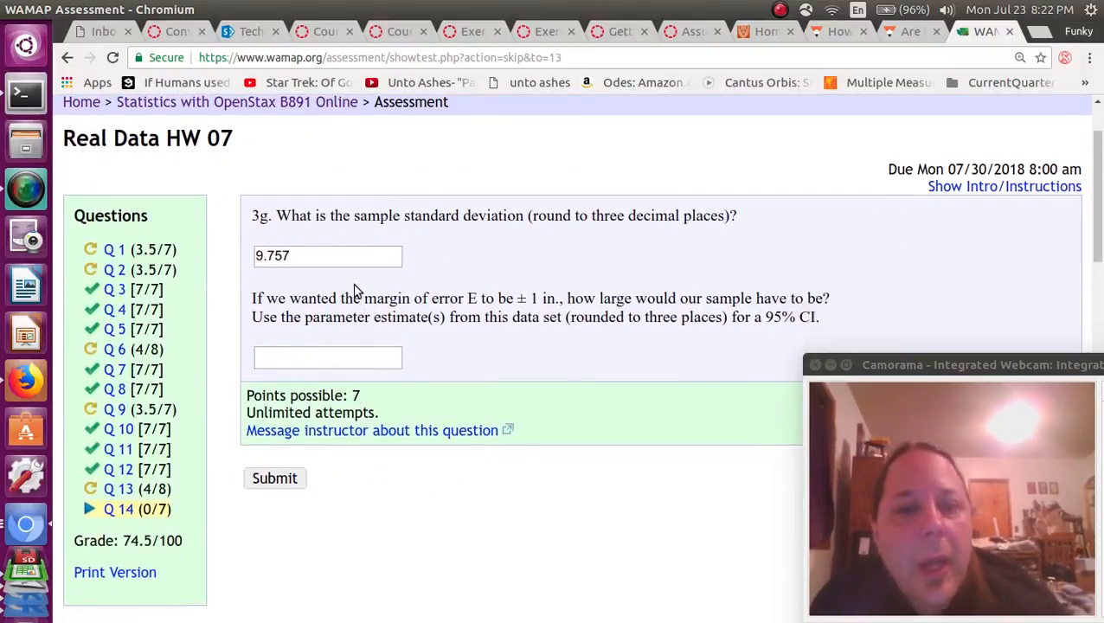
drag(332, 258, 254, 255)
right_click(264, 257)
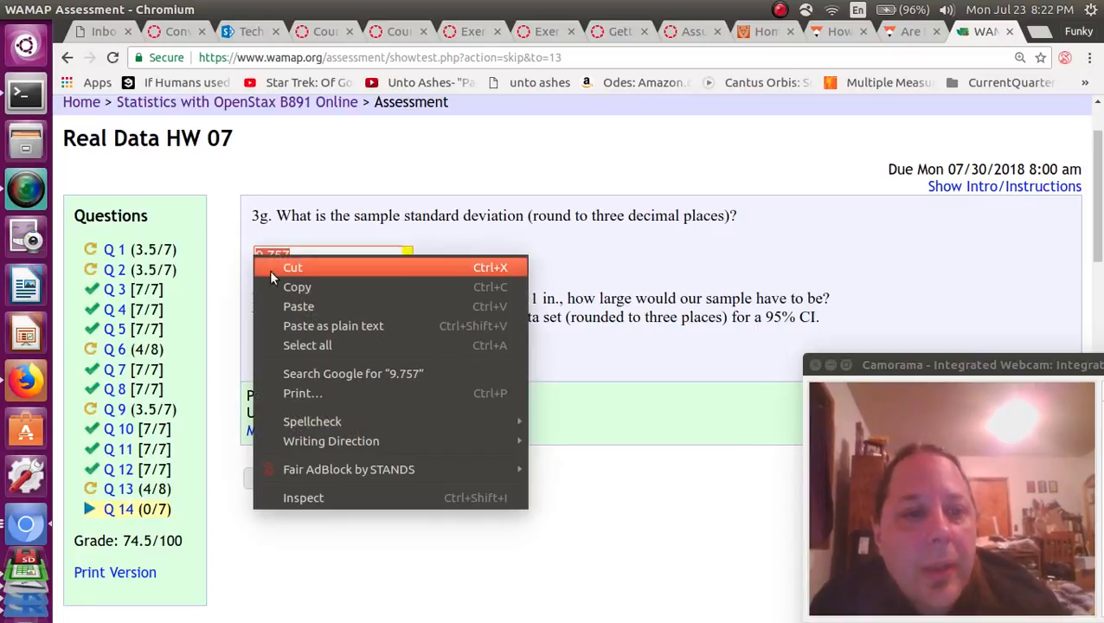
click(303, 286)
key(alt+Tab)
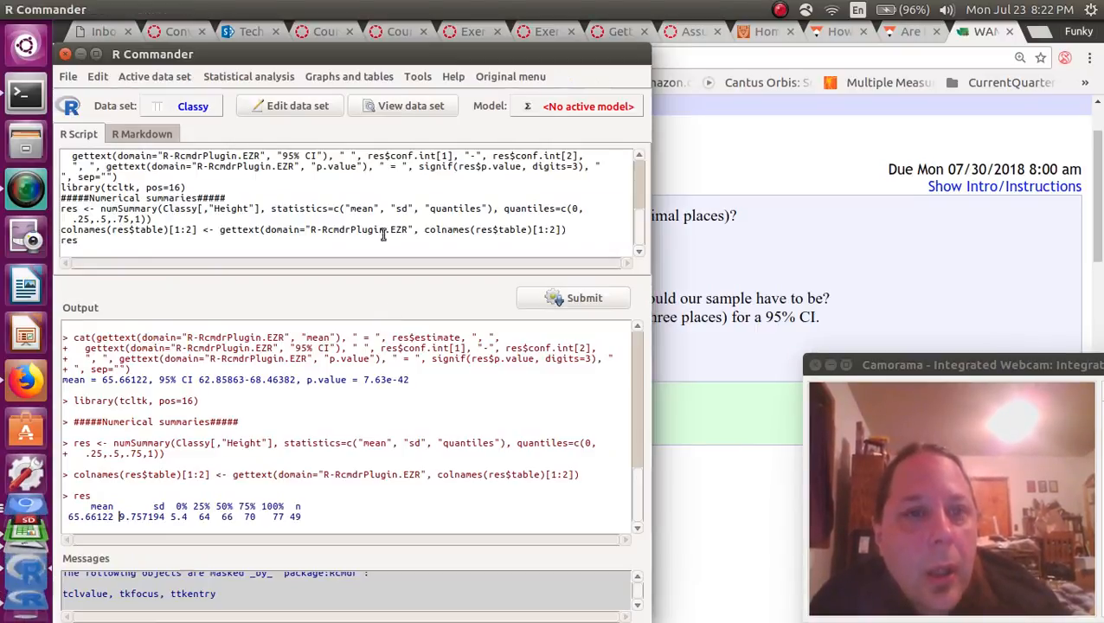
Open the sample-size calculator from standard deviation and confidence interval, entering SD 9.757.
click(260, 77)
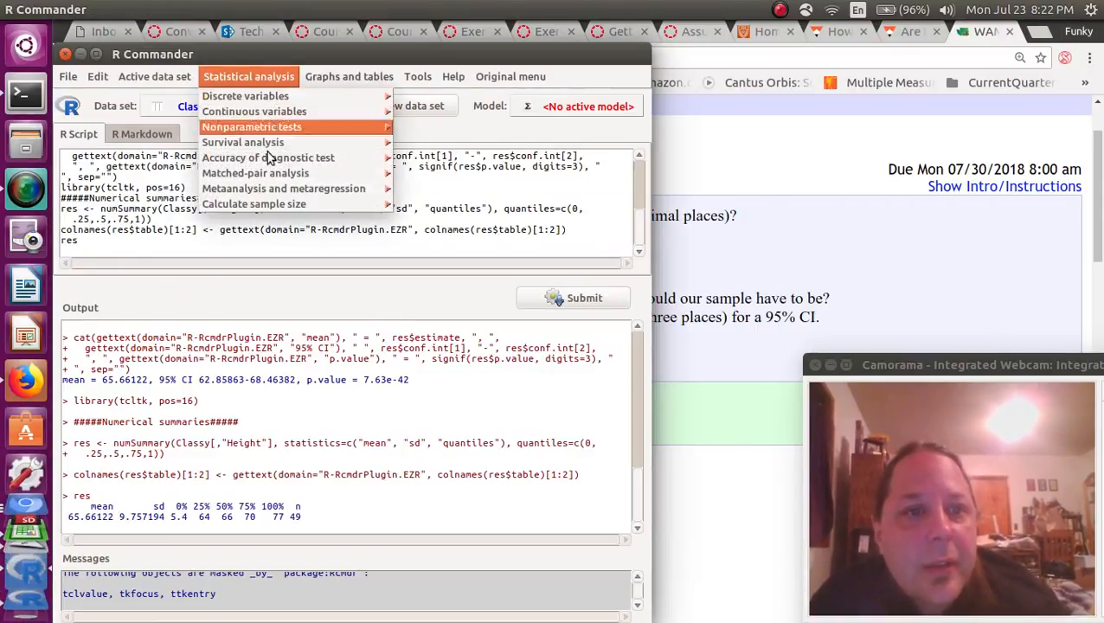
click(285, 203)
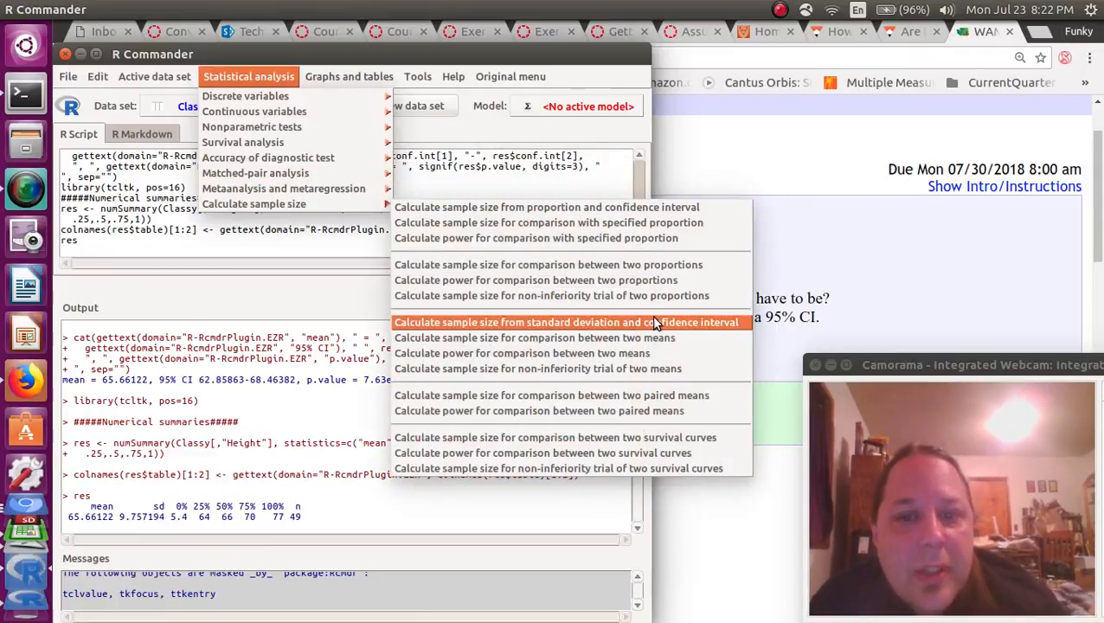
click(707, 323)
click(301, 138)
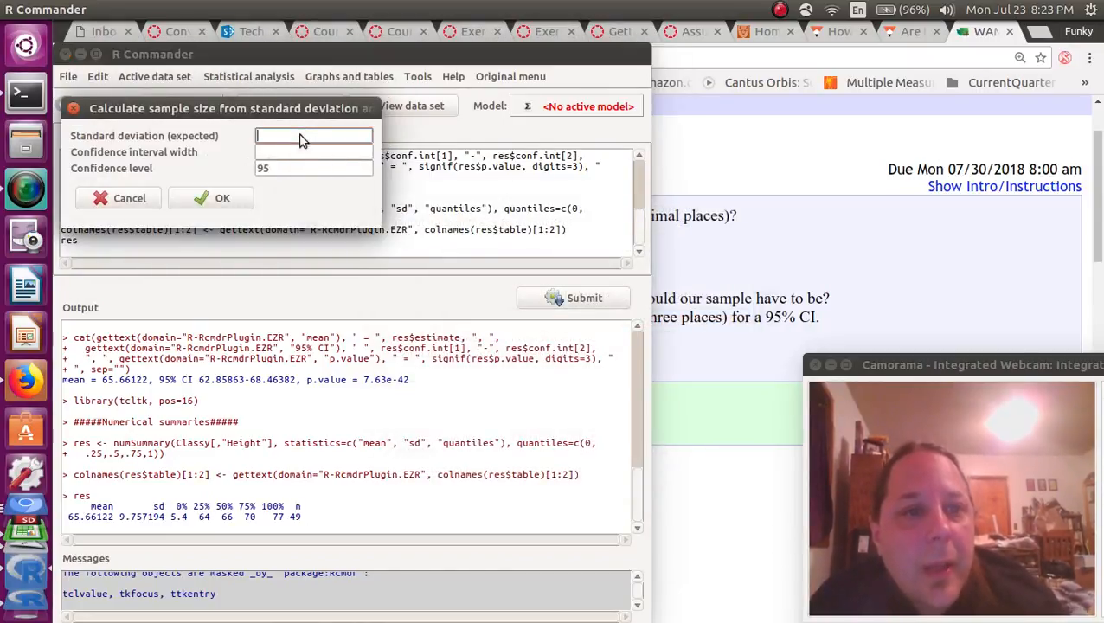
right_click(301, 140)
click(318, 160)
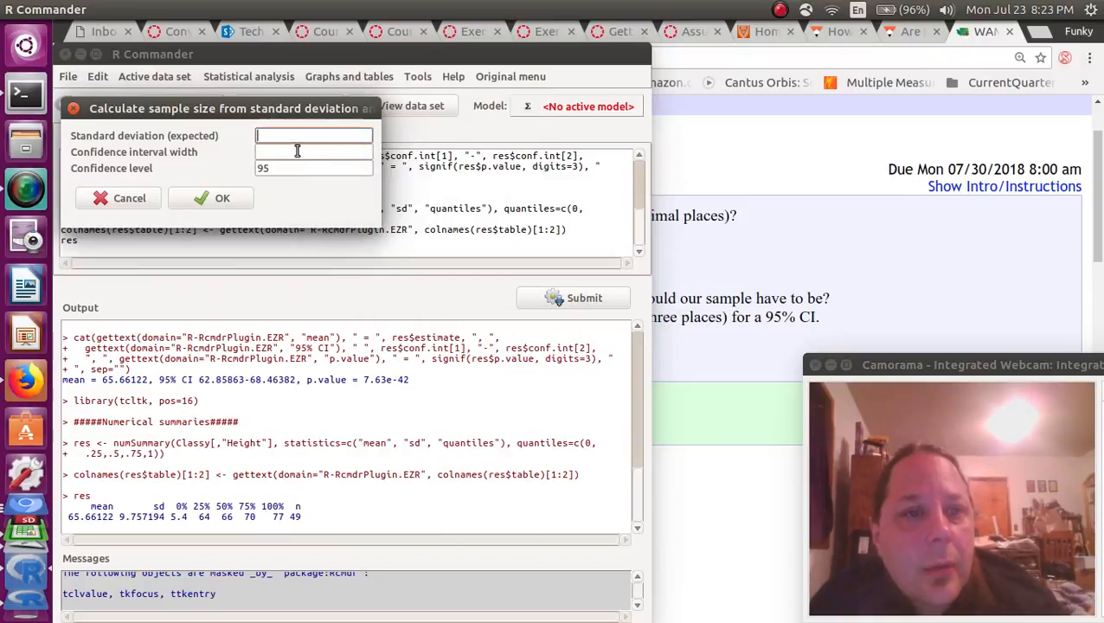
key(alt+Tab)
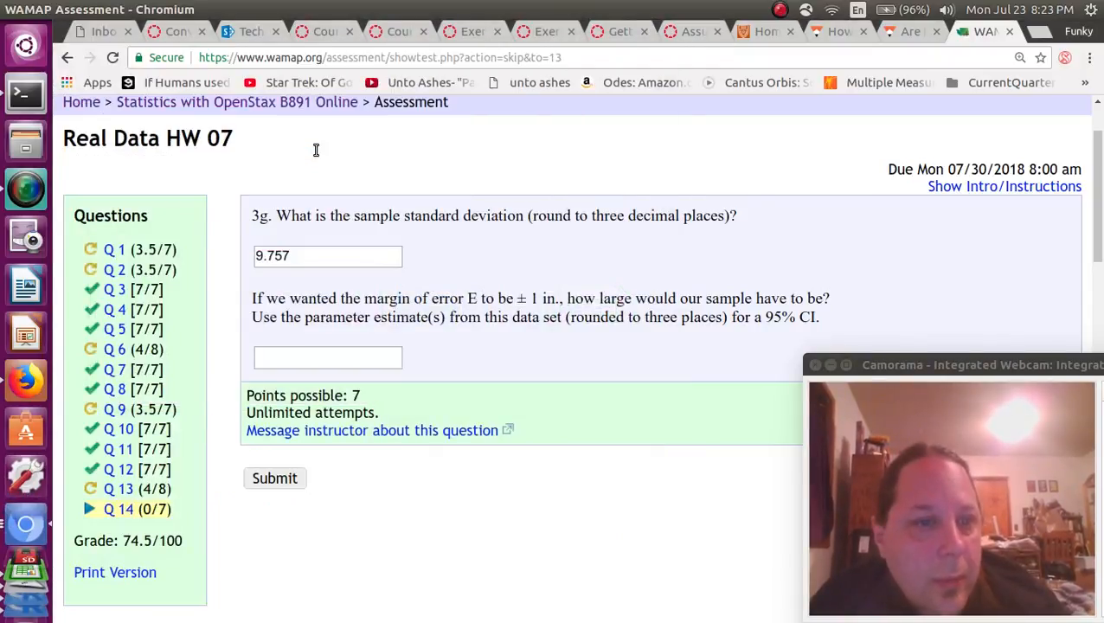
key(alt+Tab)
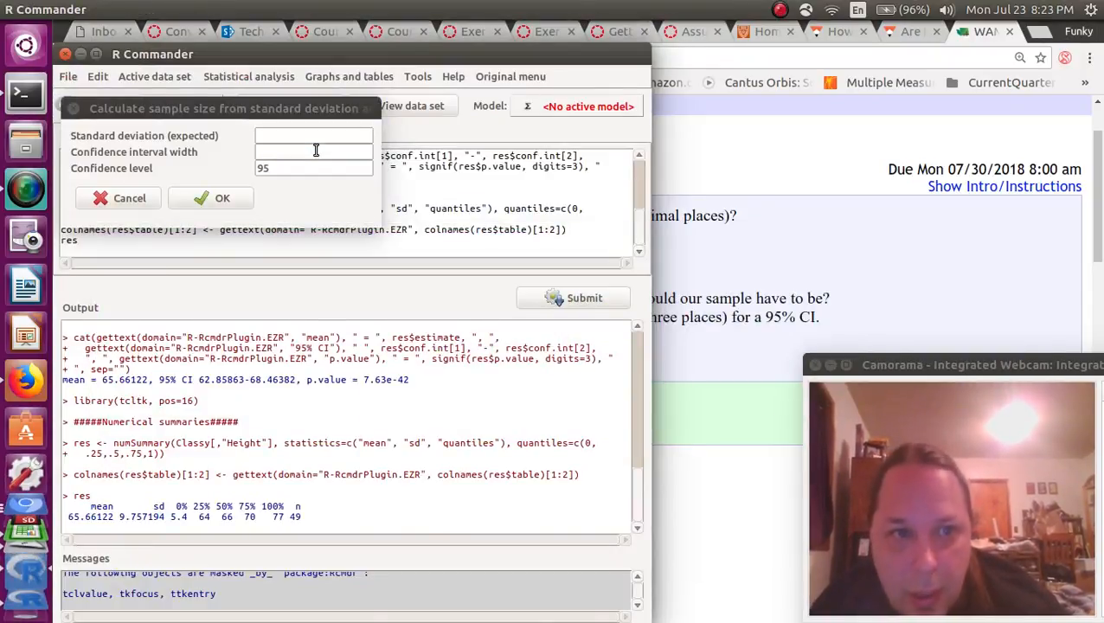
click(316, 137)
text(9.)
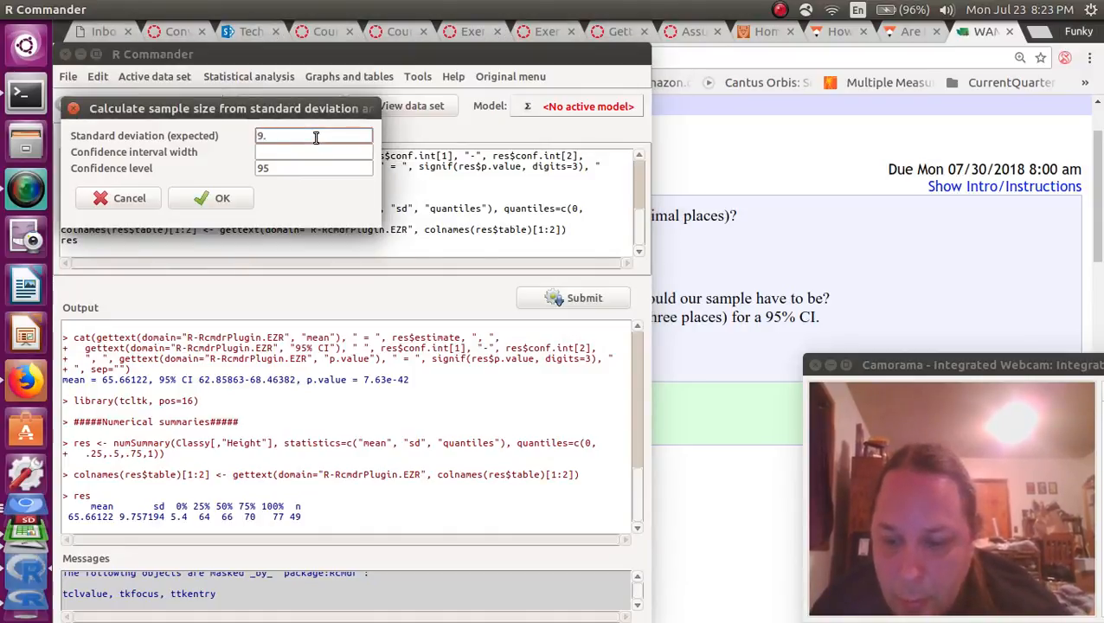
text(757)
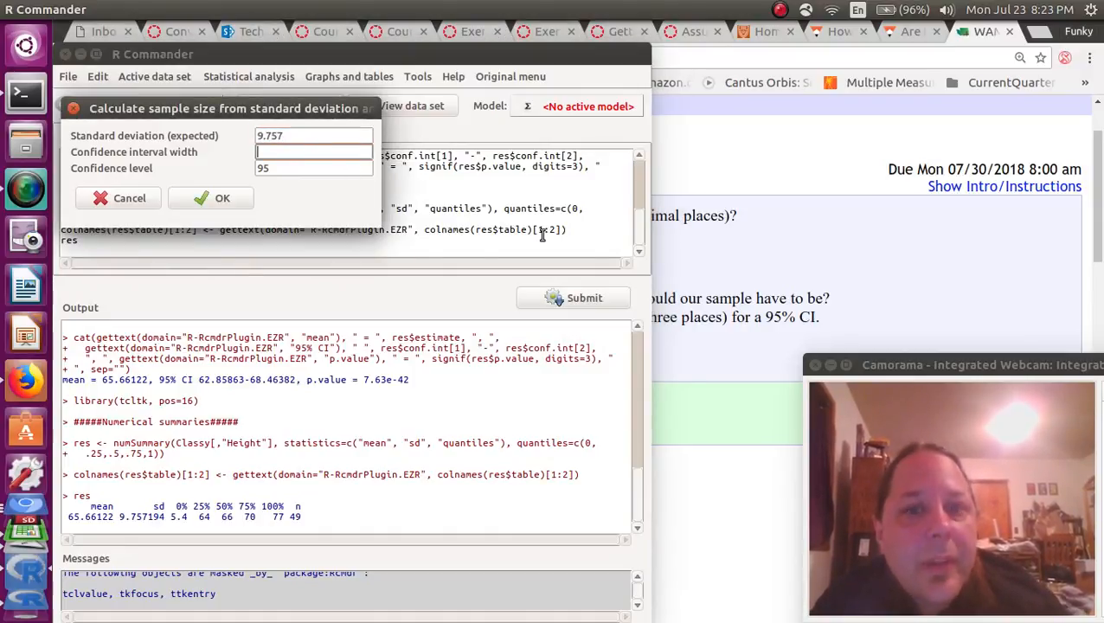
Calculate the required sample size, 366, for interval width 2 at 95% confidence.
click(800, 314)
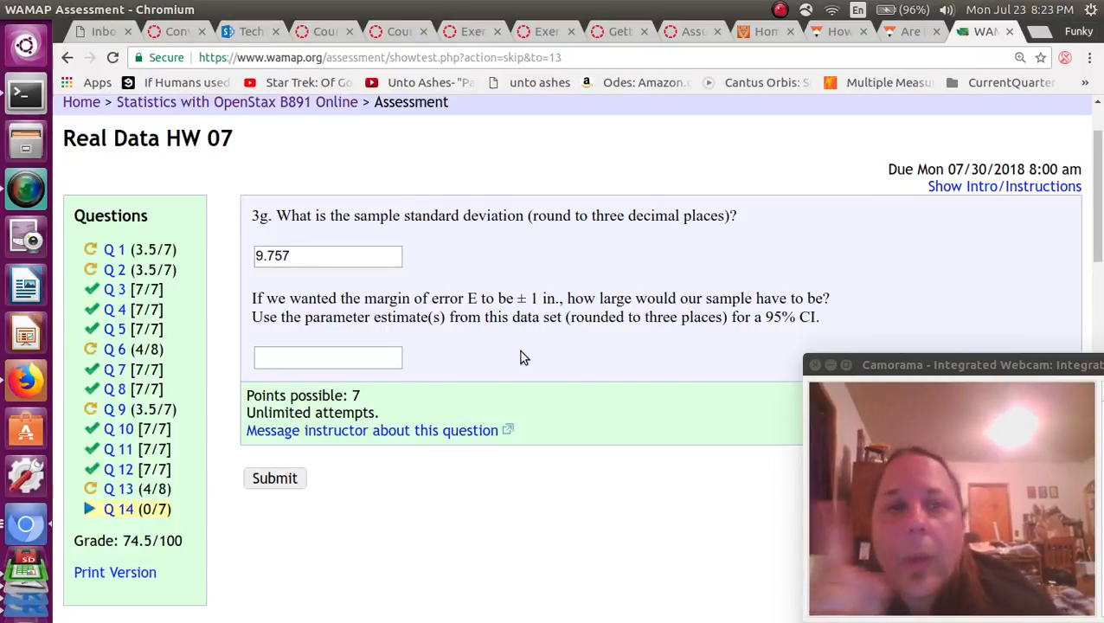
key(alt+Tab)
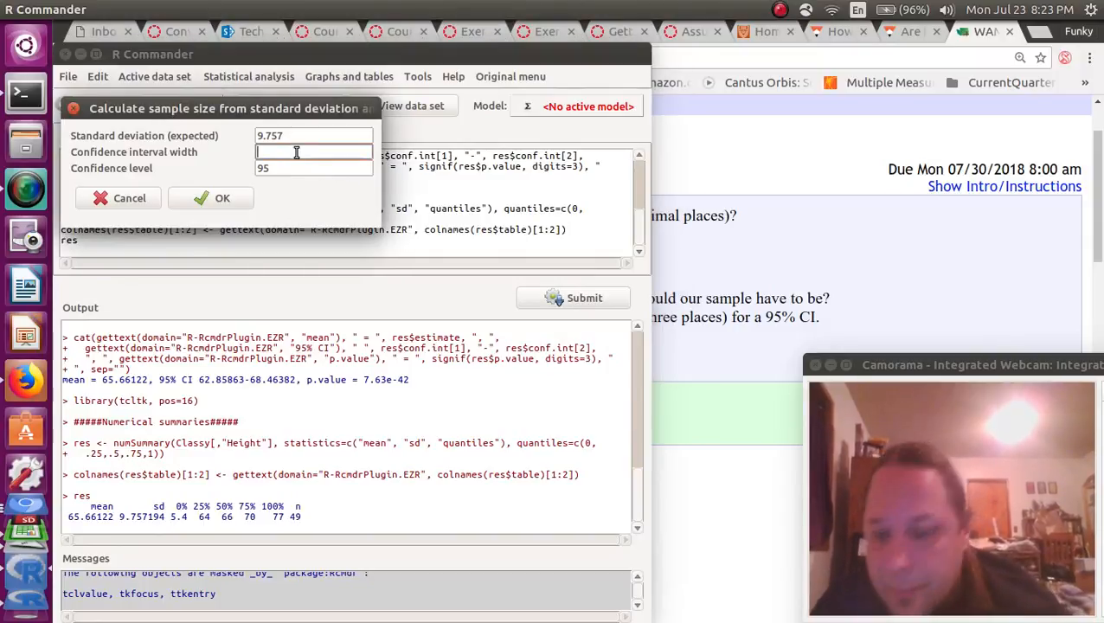
click(218, 198)
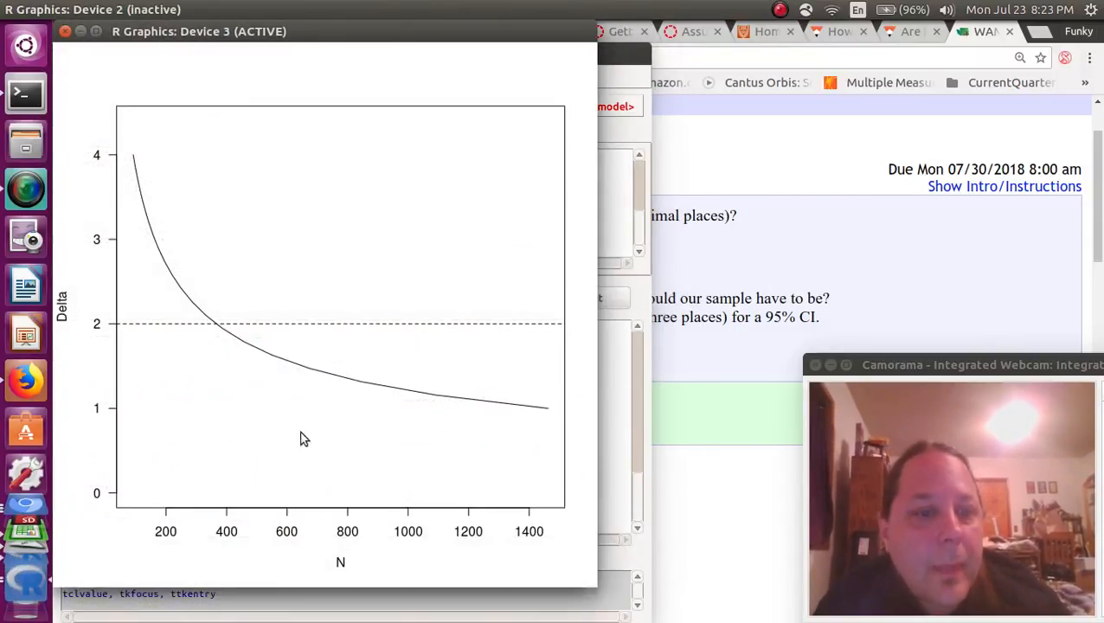
click(66, 33)
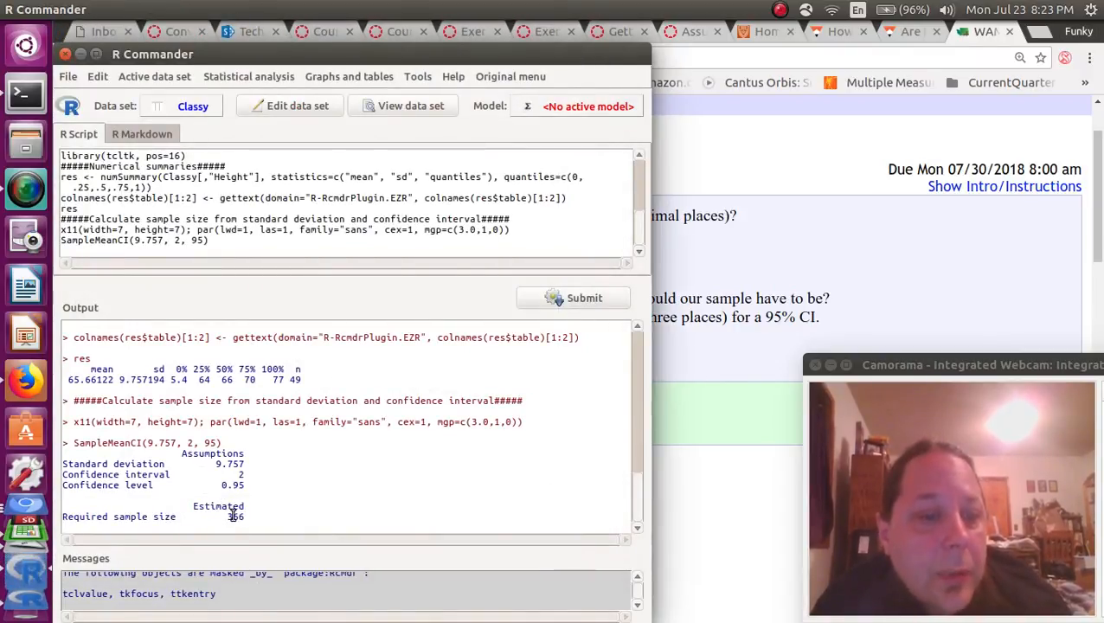
drag(228, 517, 320, 525)
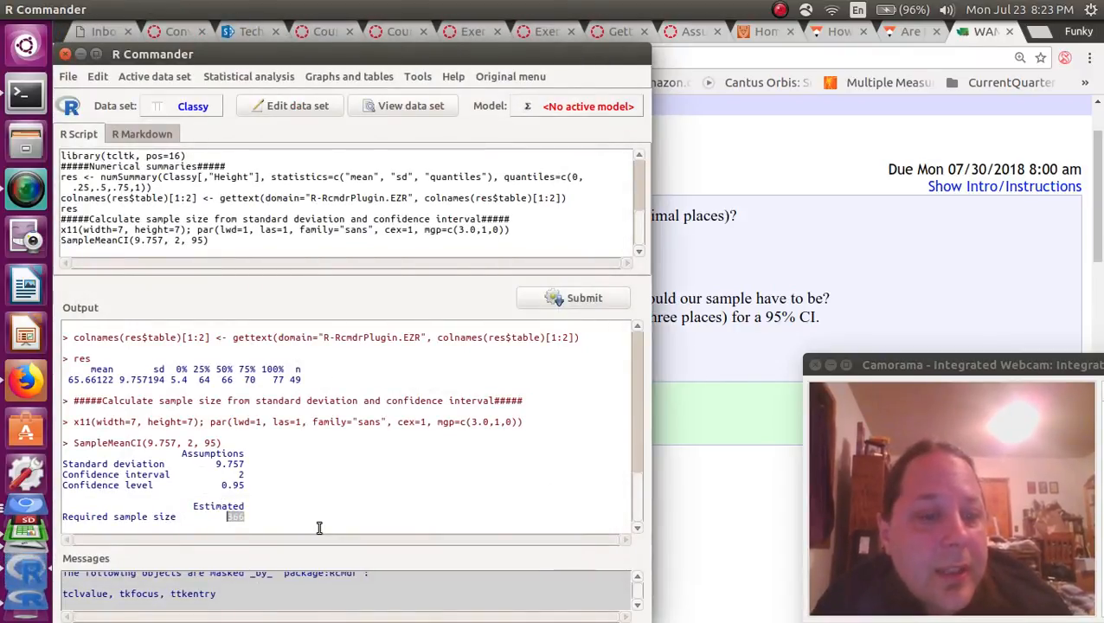
click(716, 317)
click(346, 355)
Enter 366 as the sample size and submit question 3g, dismissing the already-submitted warning.
text(366)
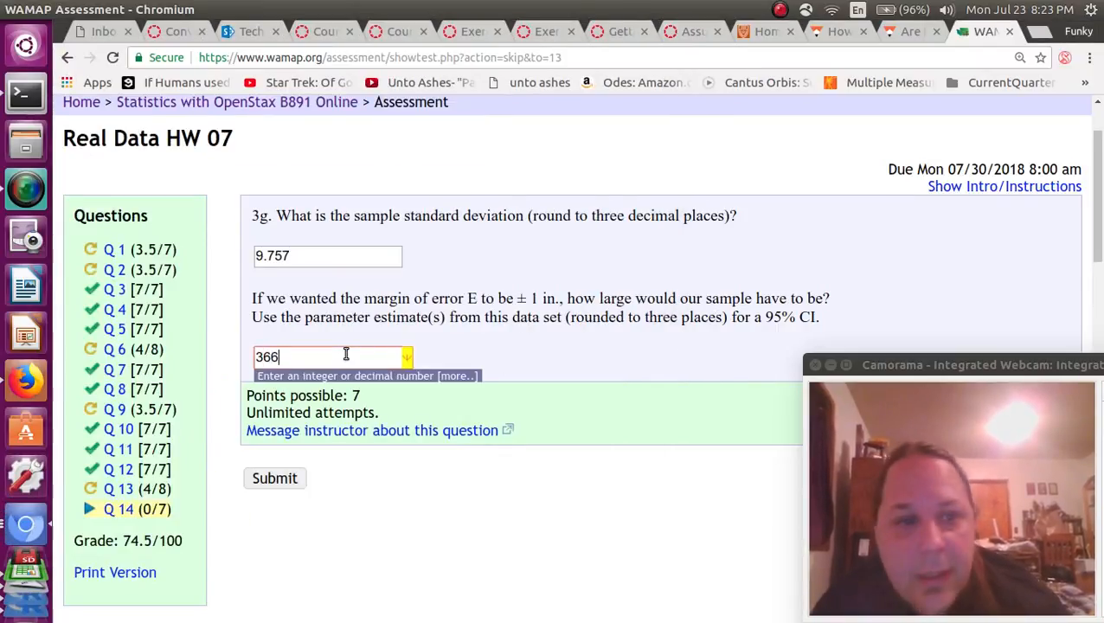
click(275, 479)
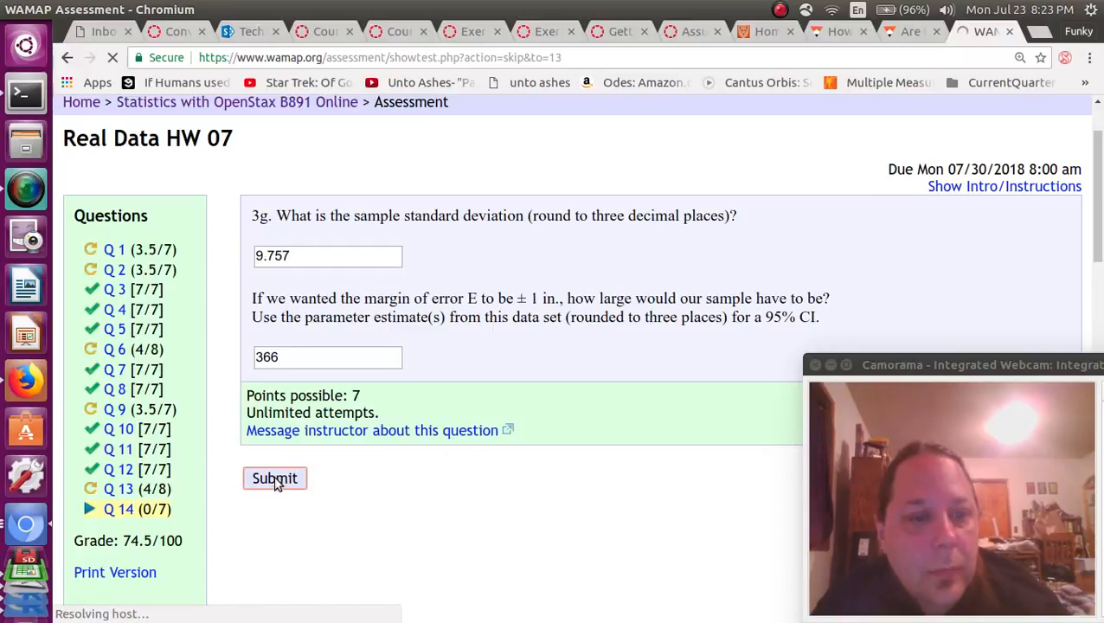
click(275, 480)
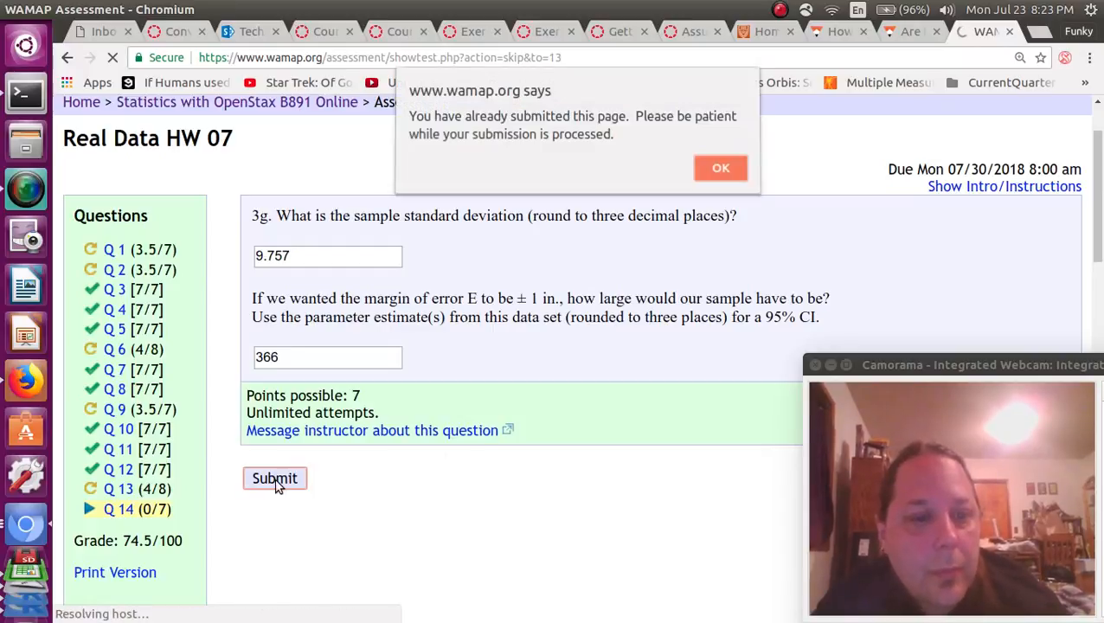
click(712, 173)
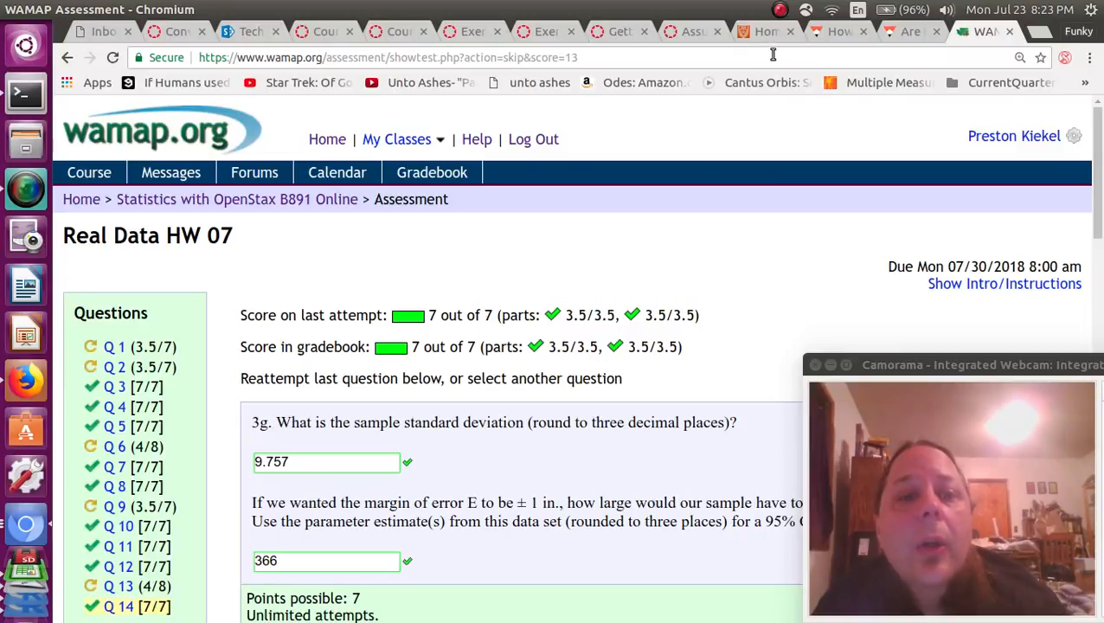
click(779, 10)
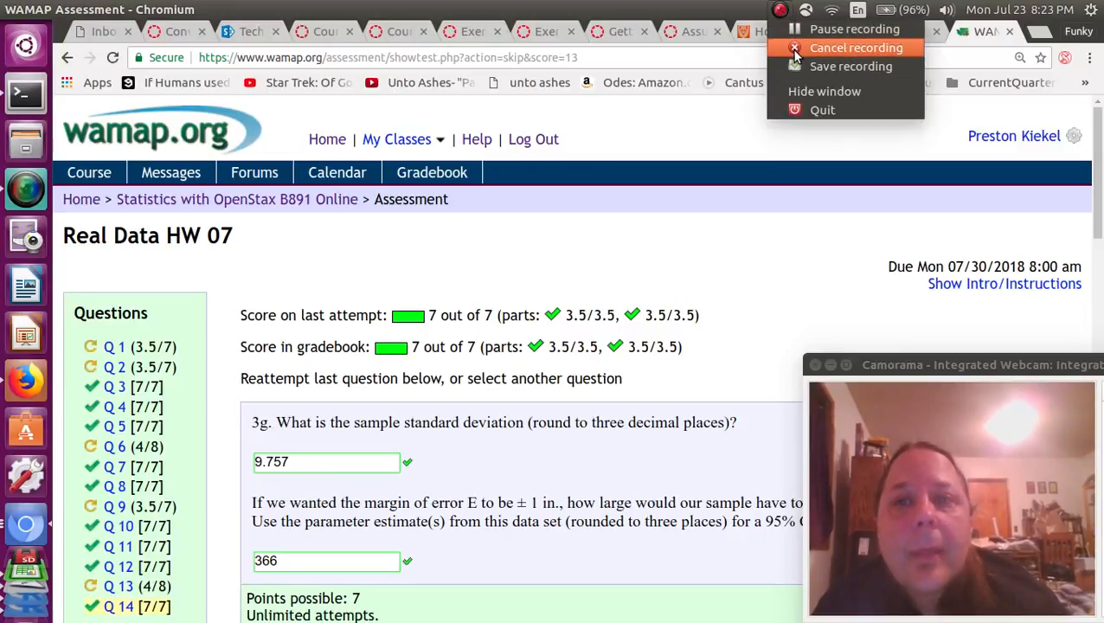